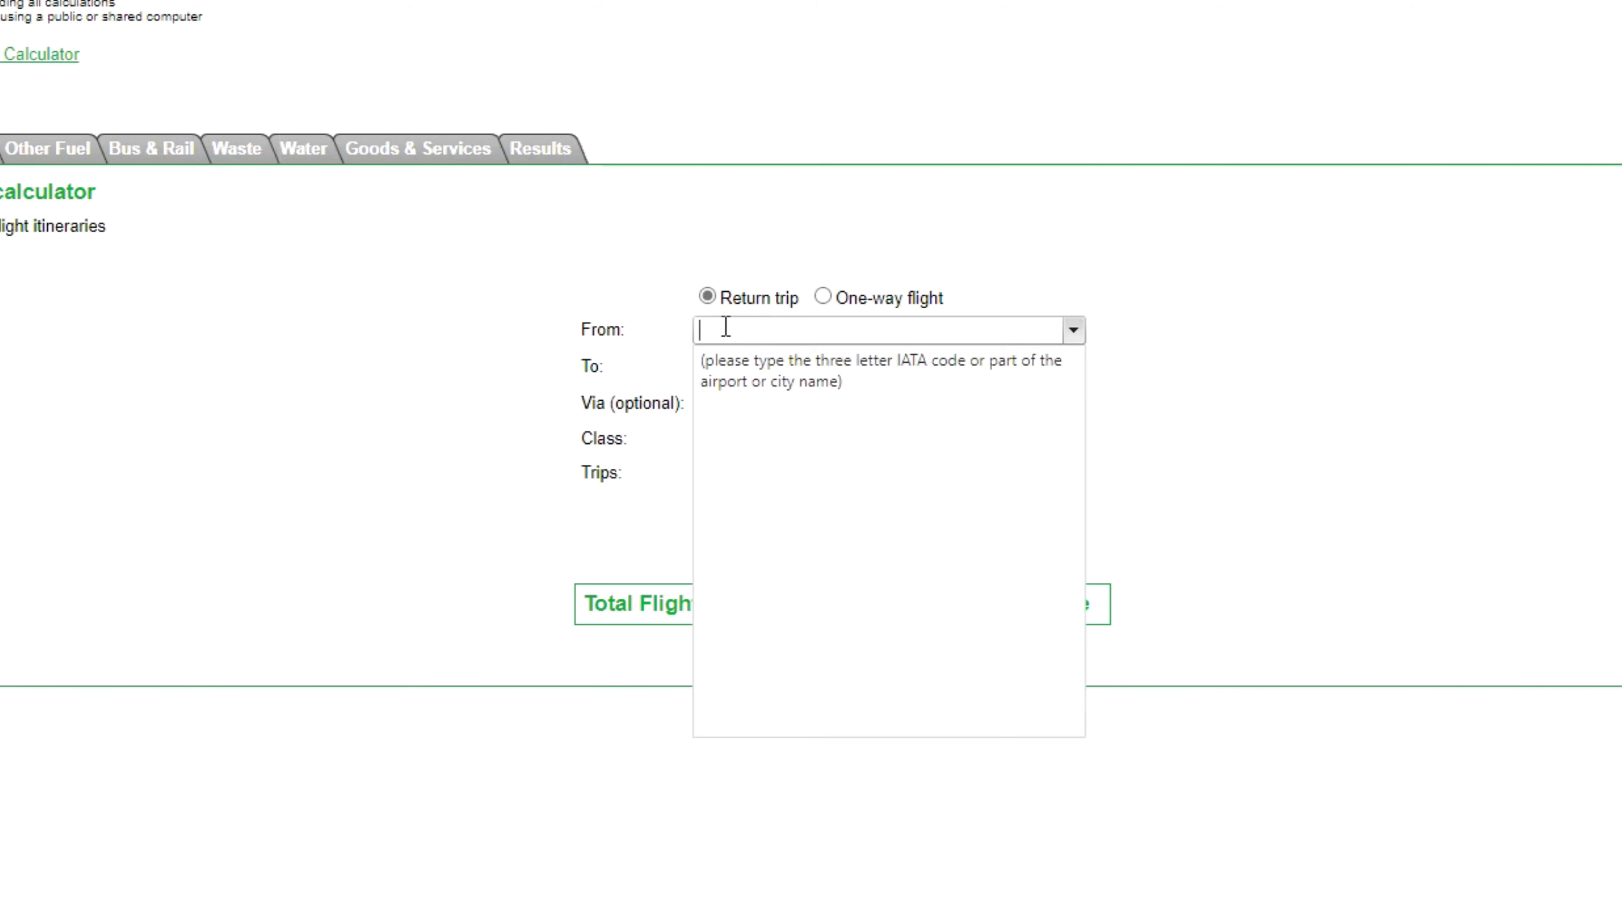
Step: Set the return flight's route from Manchester, United Kingdom (MAN) to Paris All Airports, France (PAR)
text(manc)
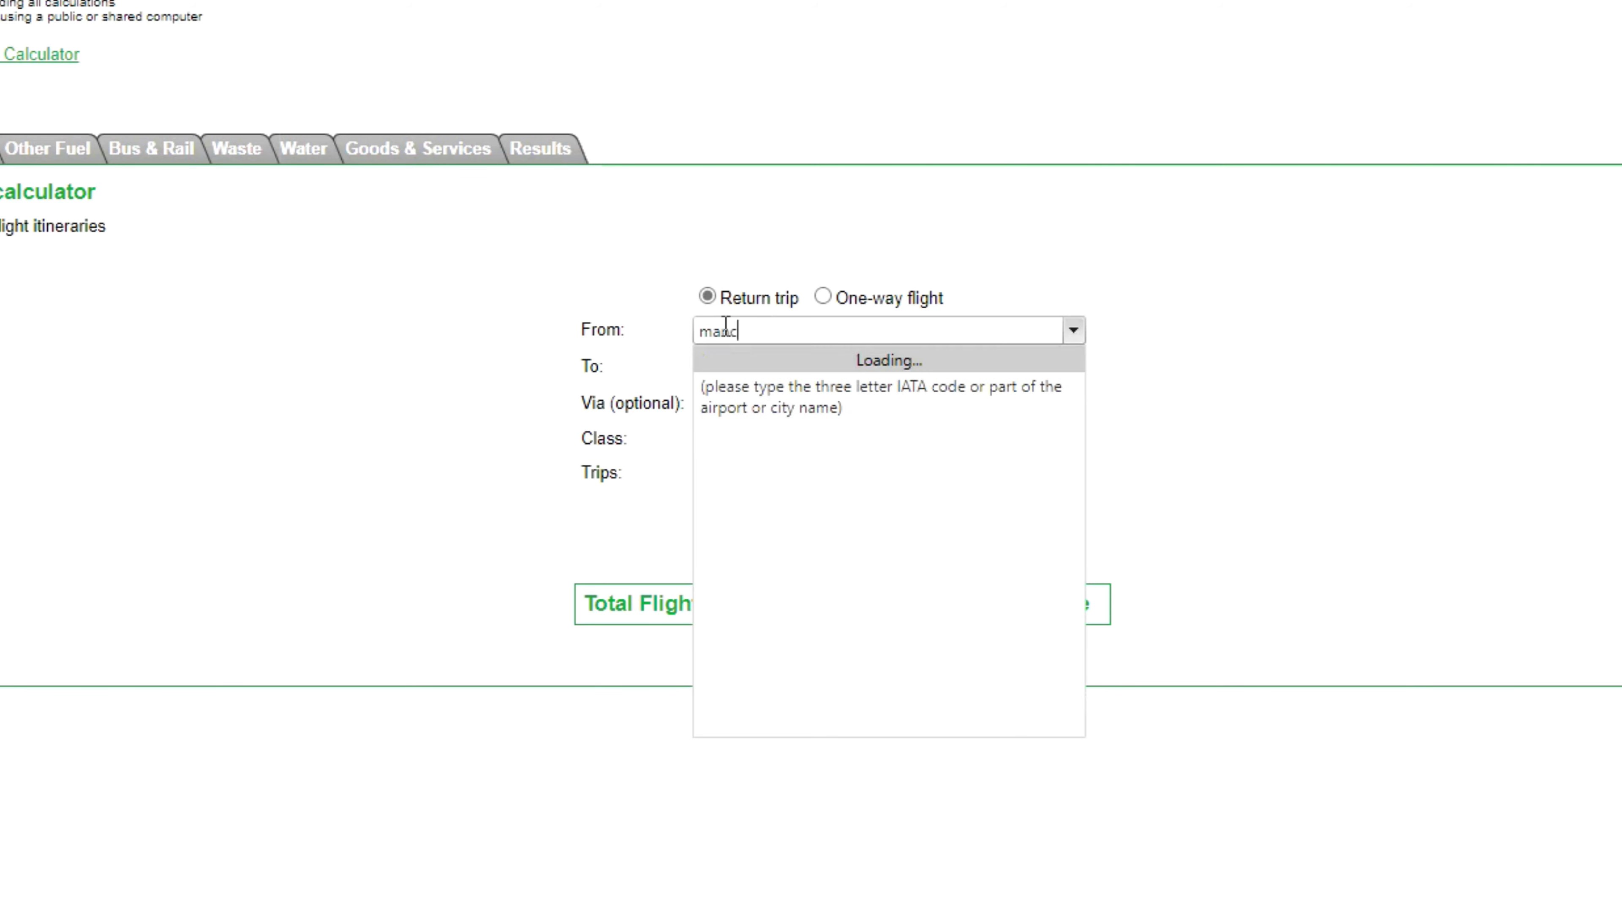
click(775, 363)
click(766, 367)
text(par)
click(798, 399)
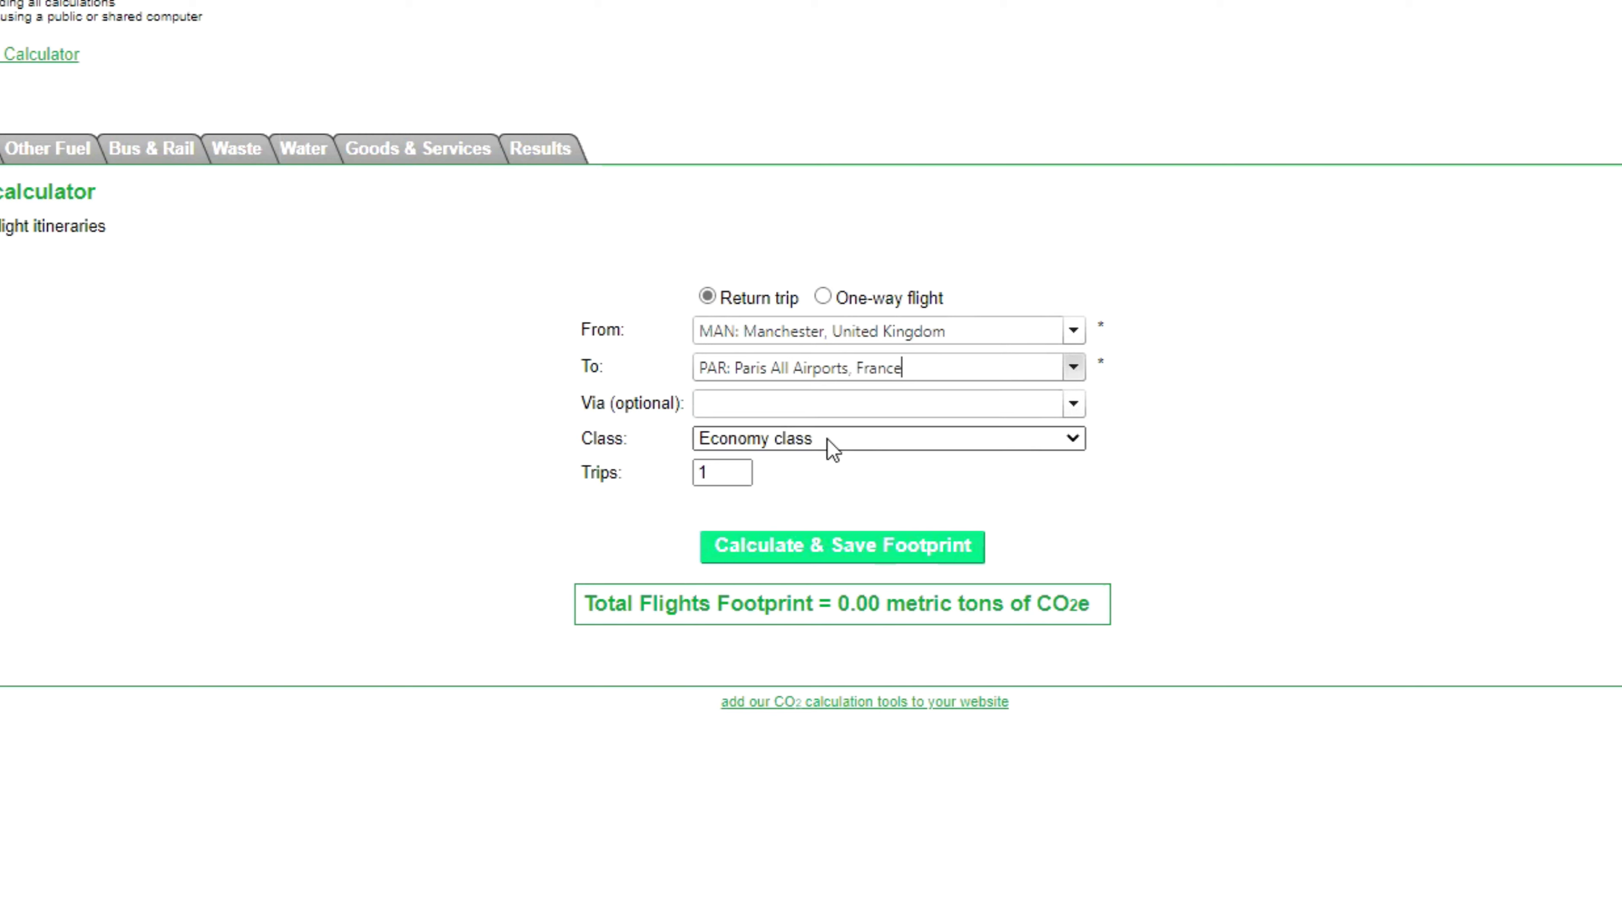
Step: Keep economy class, set the number of trips to 4, and calculate and save the flight footprint
click(827, 440)
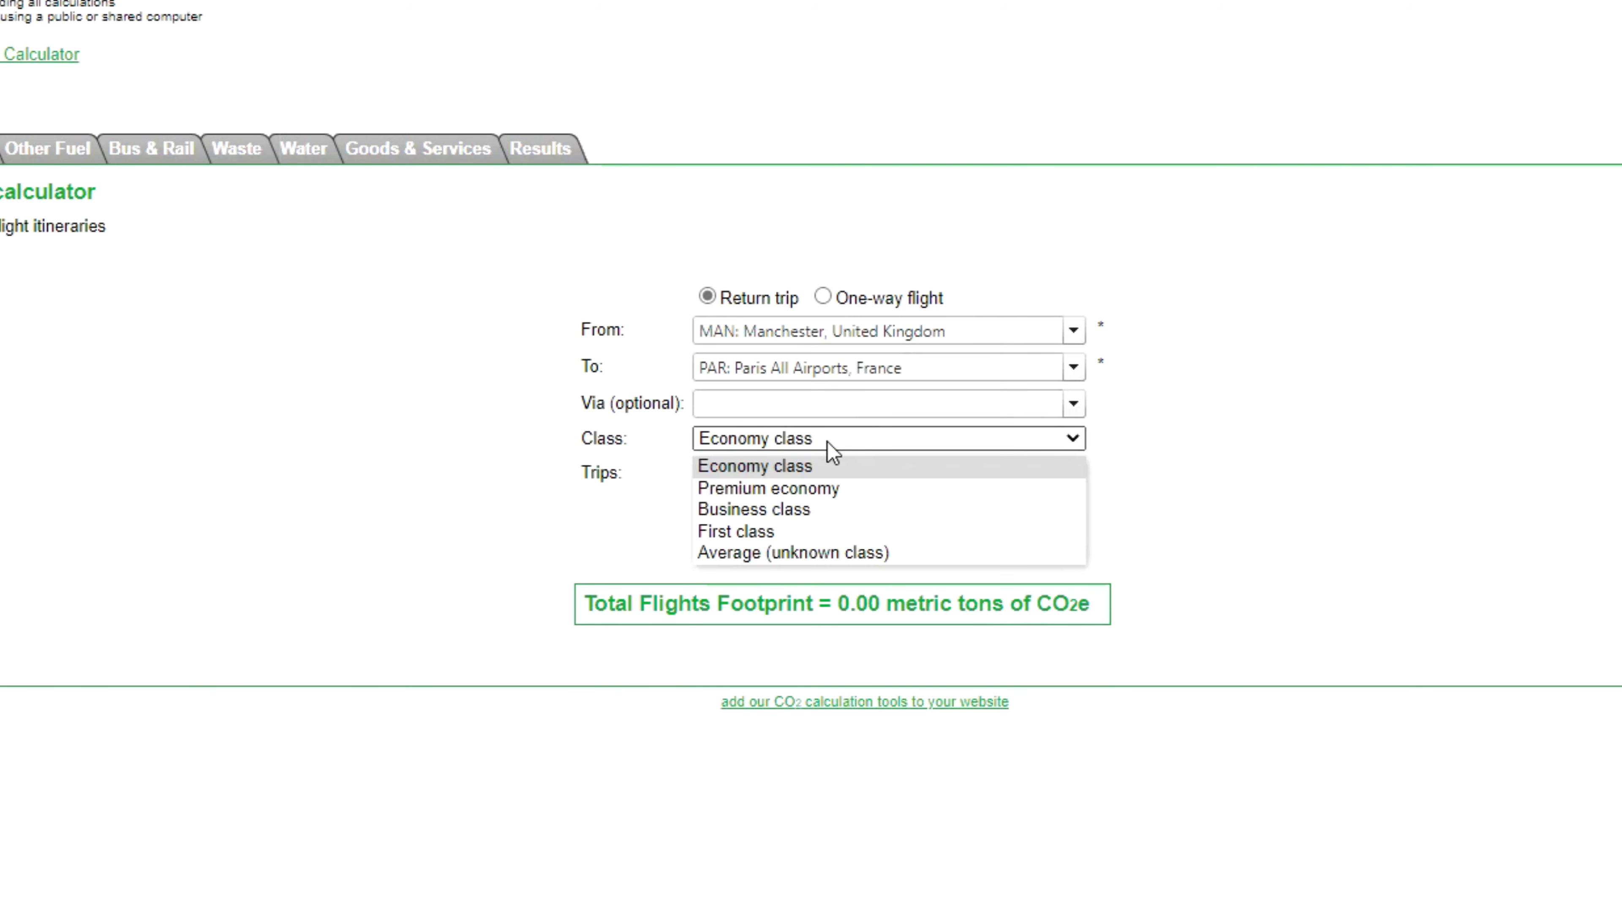
click(827, 443)
click(726, 467)
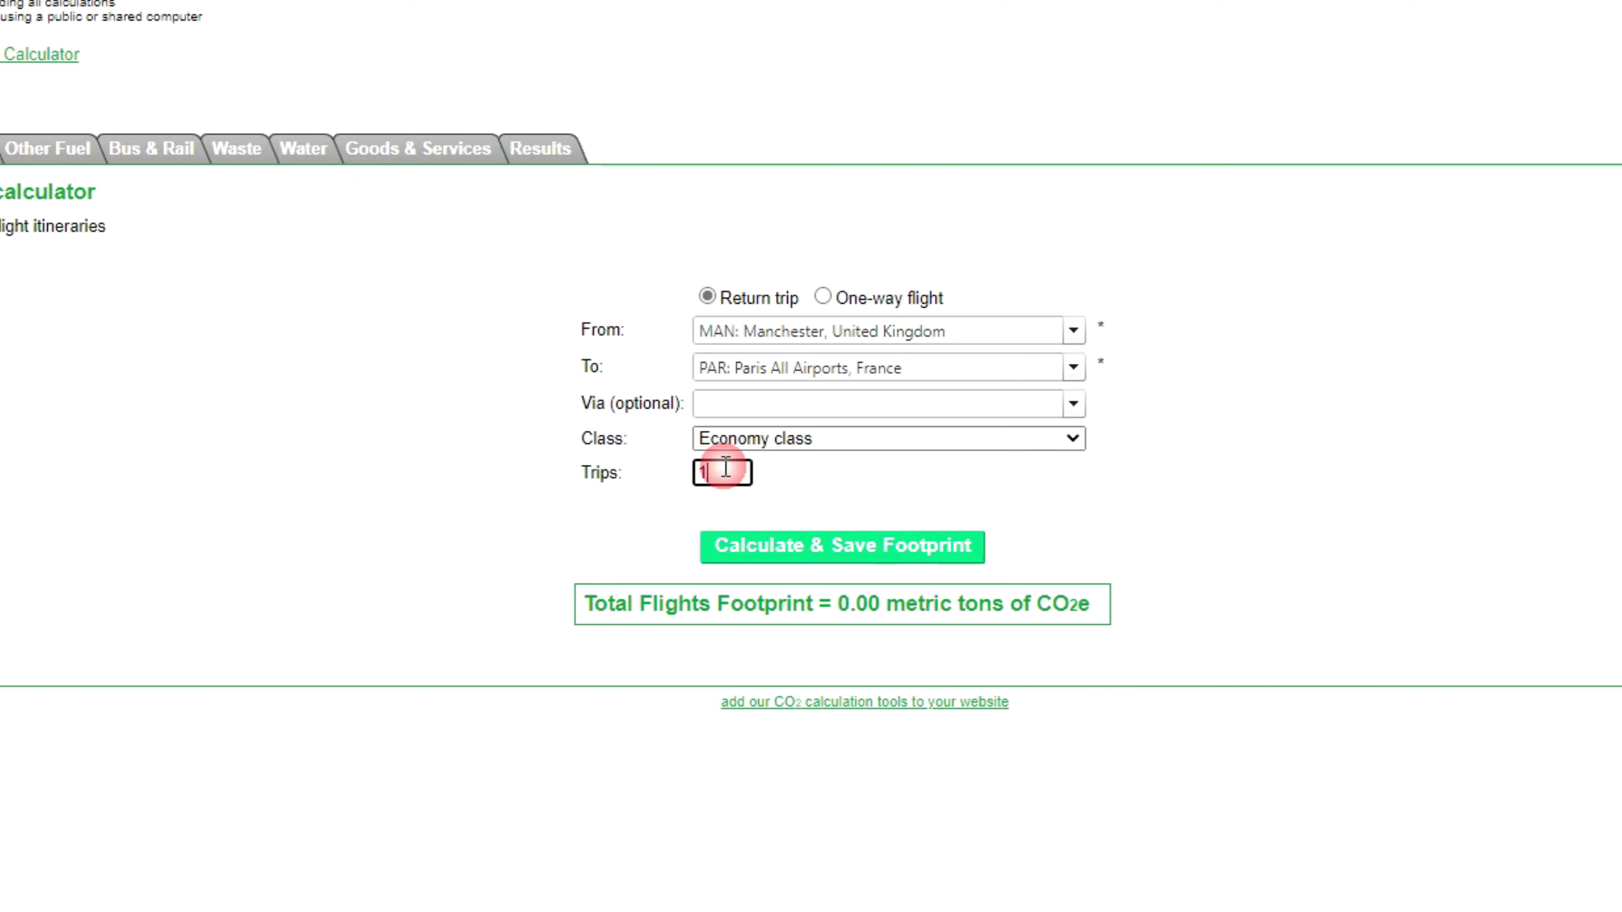
key(BackSpace)
text(4)
click(842, 546)
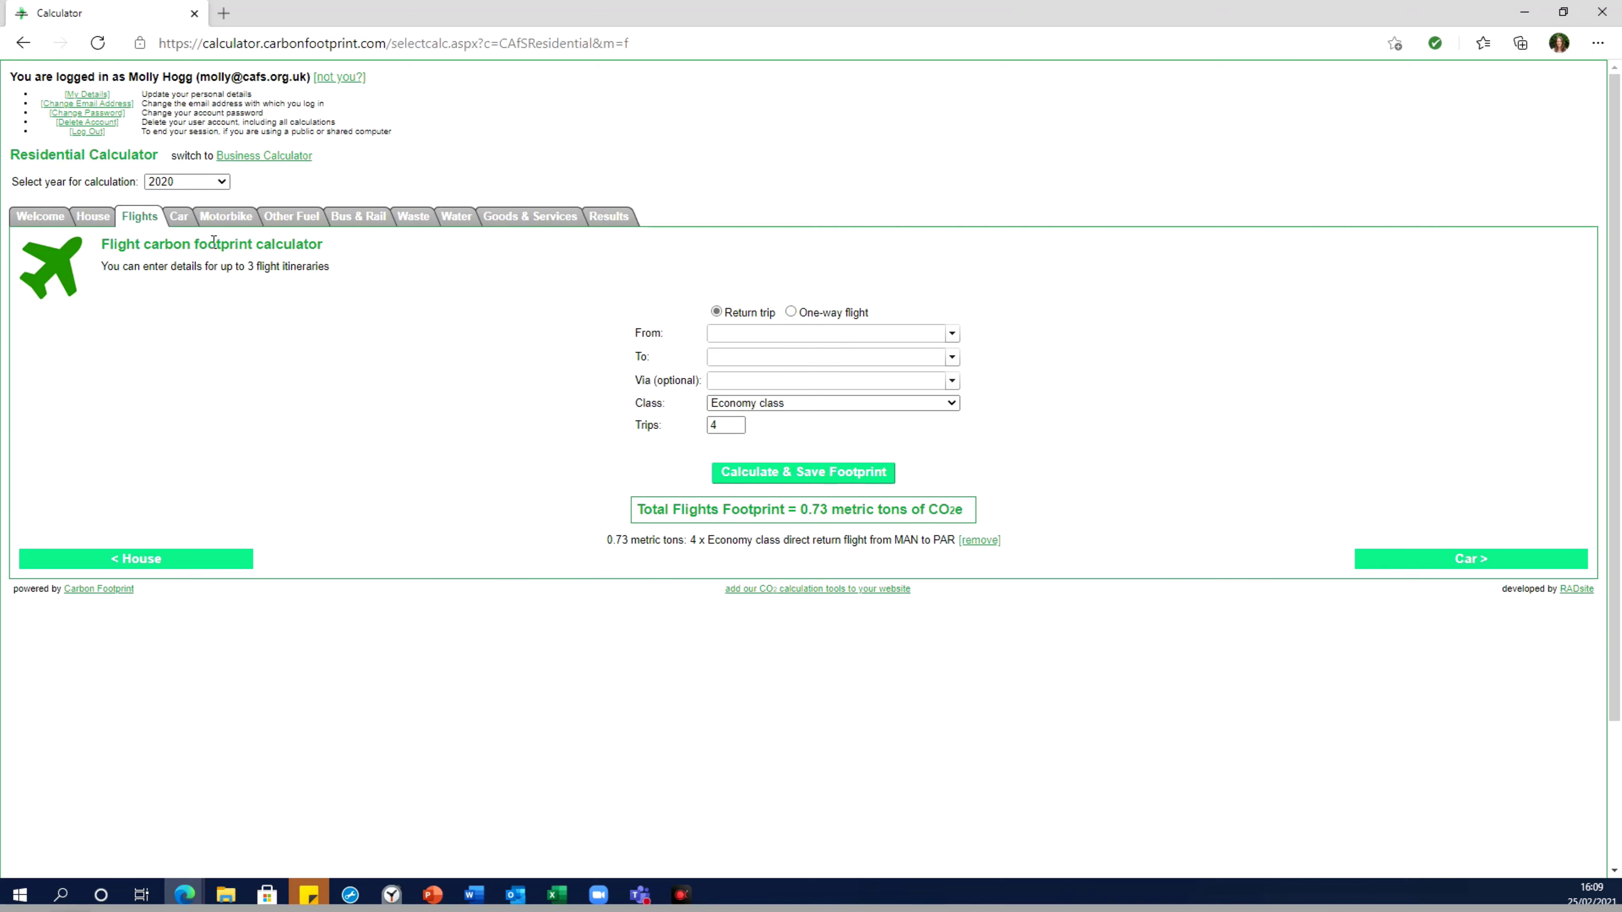
Step: Start a car entry with a mileage of 5000 miles and 2010 as the year of manufacture
click(182, 220)
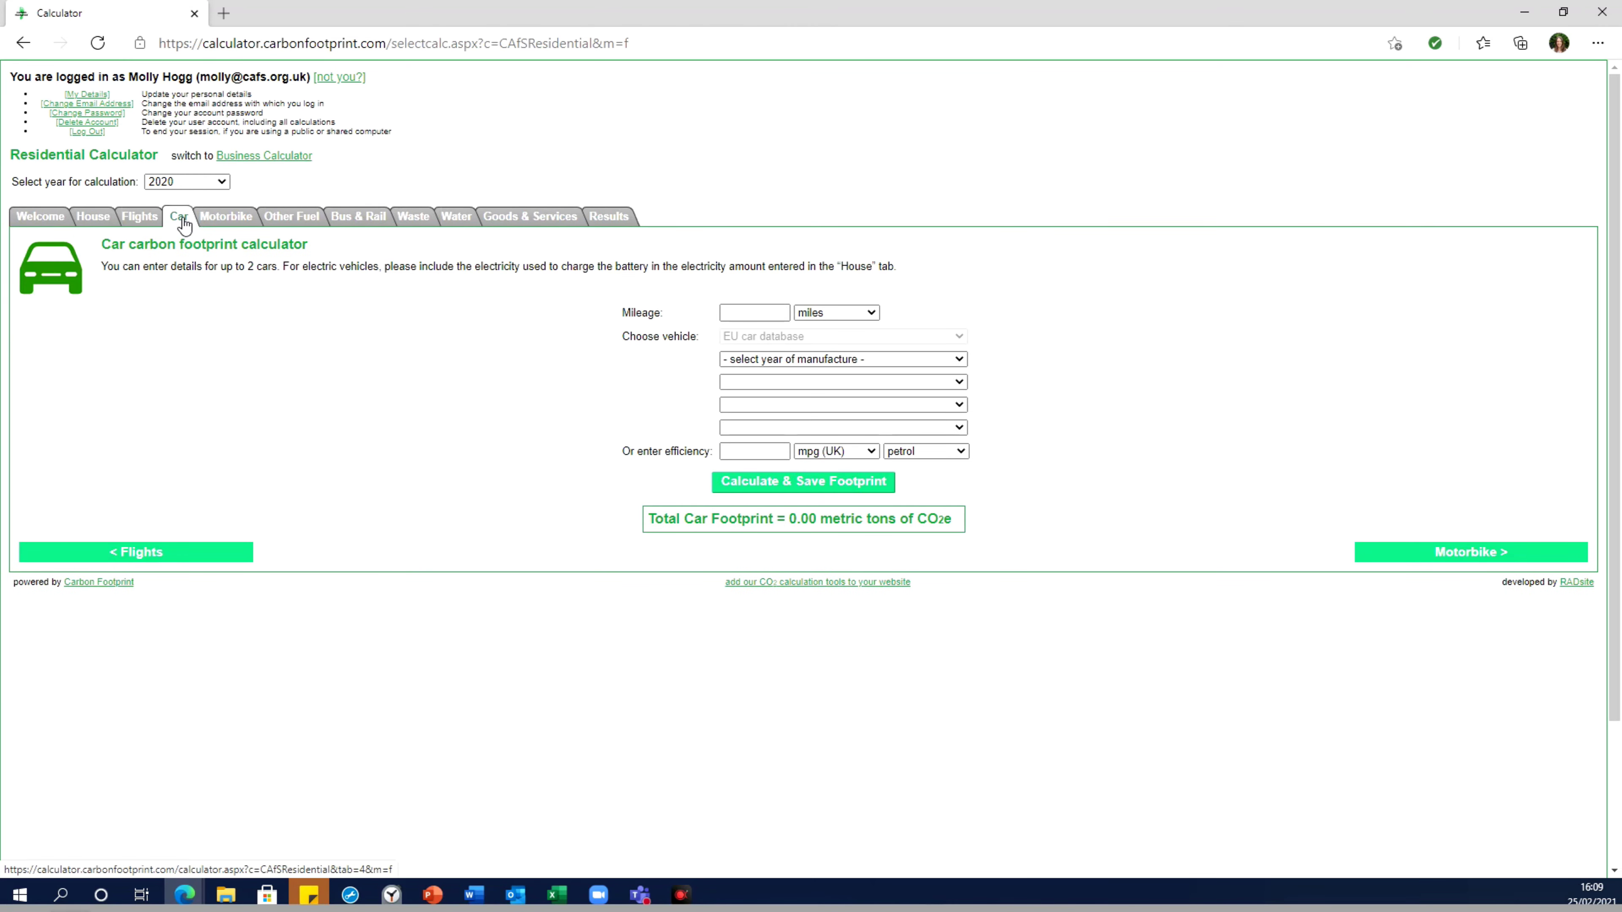
click(753, 313)
text(5000)
click(843, 359)
click(735, 529)
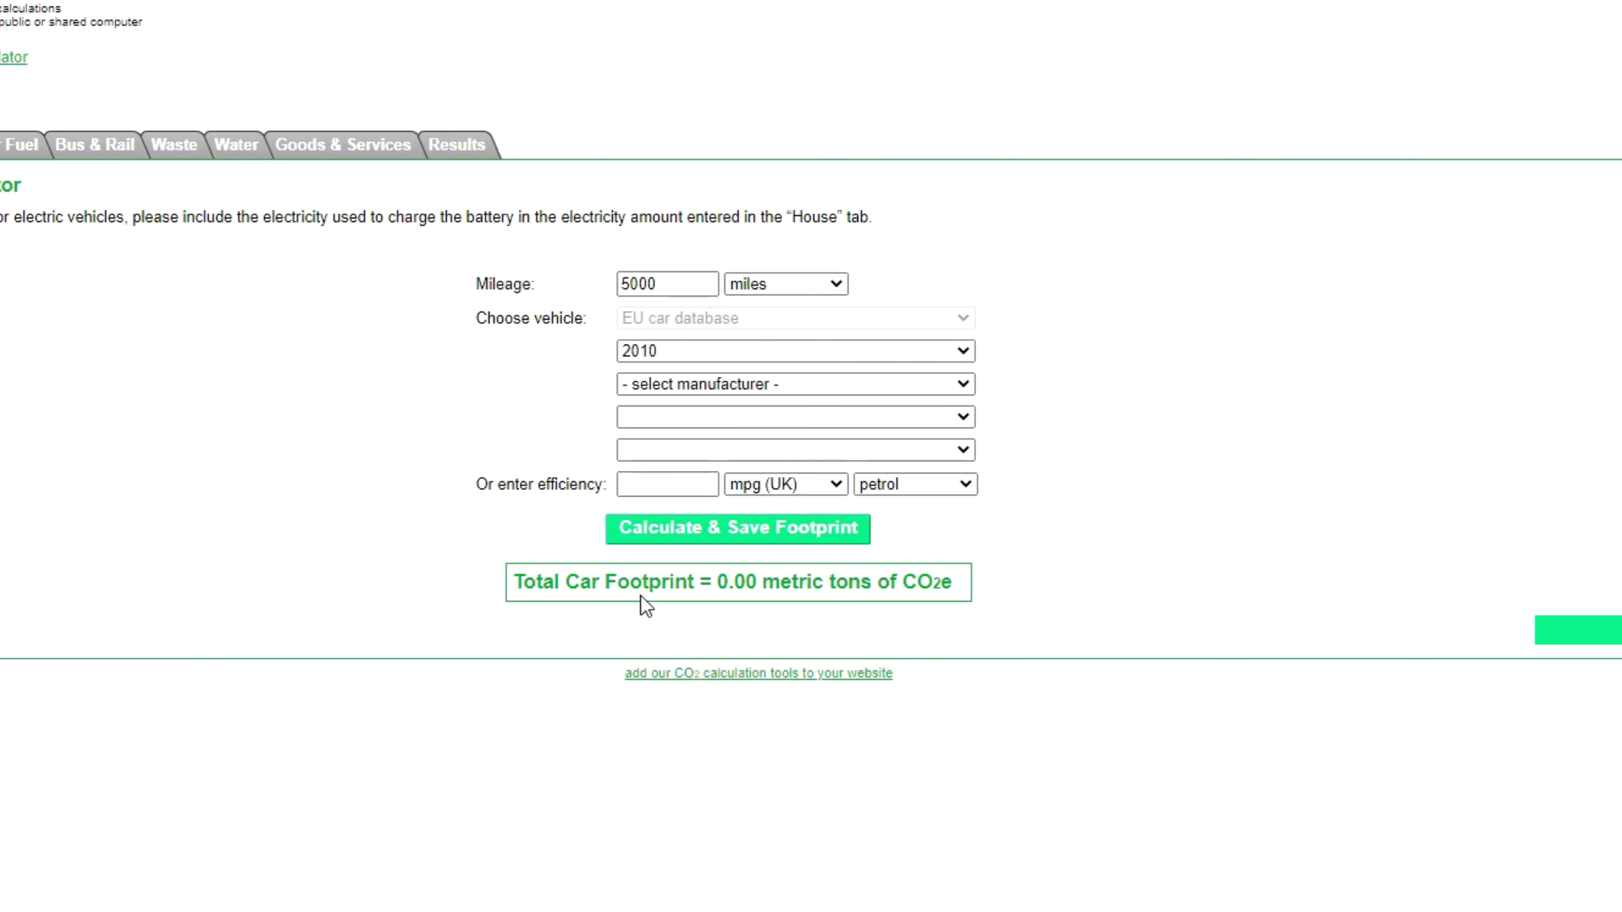
Step: Choose the AUDI A5 Coupé 2.0 CR TDI 170ps with DPF M6 as the vehicle, and calculate and save the car footprint
click(664, 388)
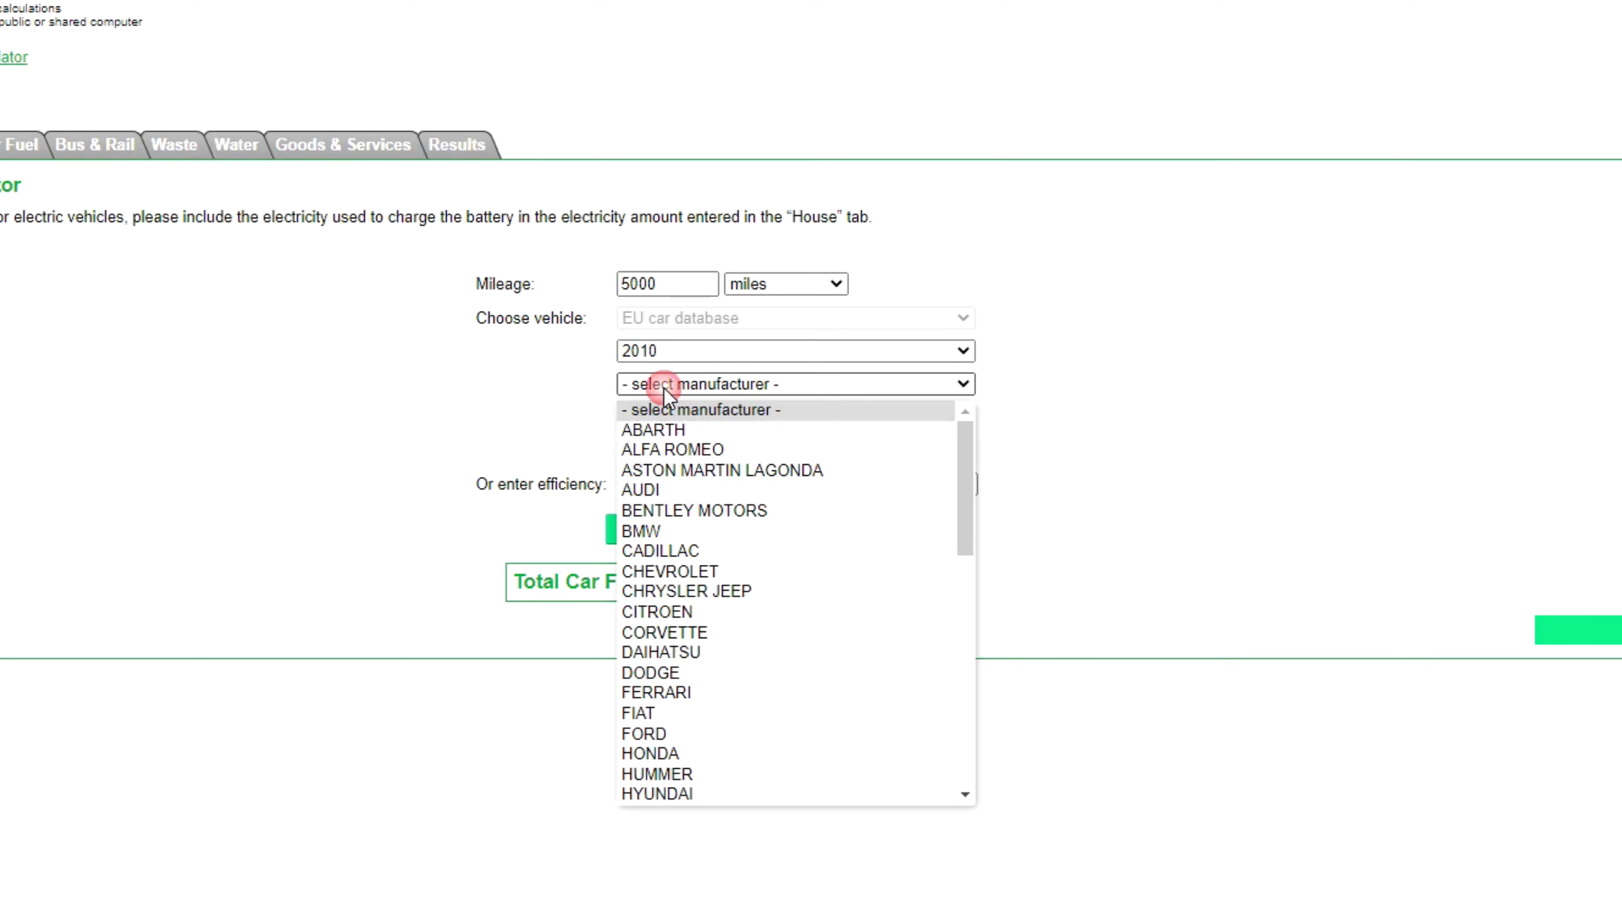
click(655, 492)
click(664, 419)
click(661, 567)
click(661, 451)
click(660, 535)
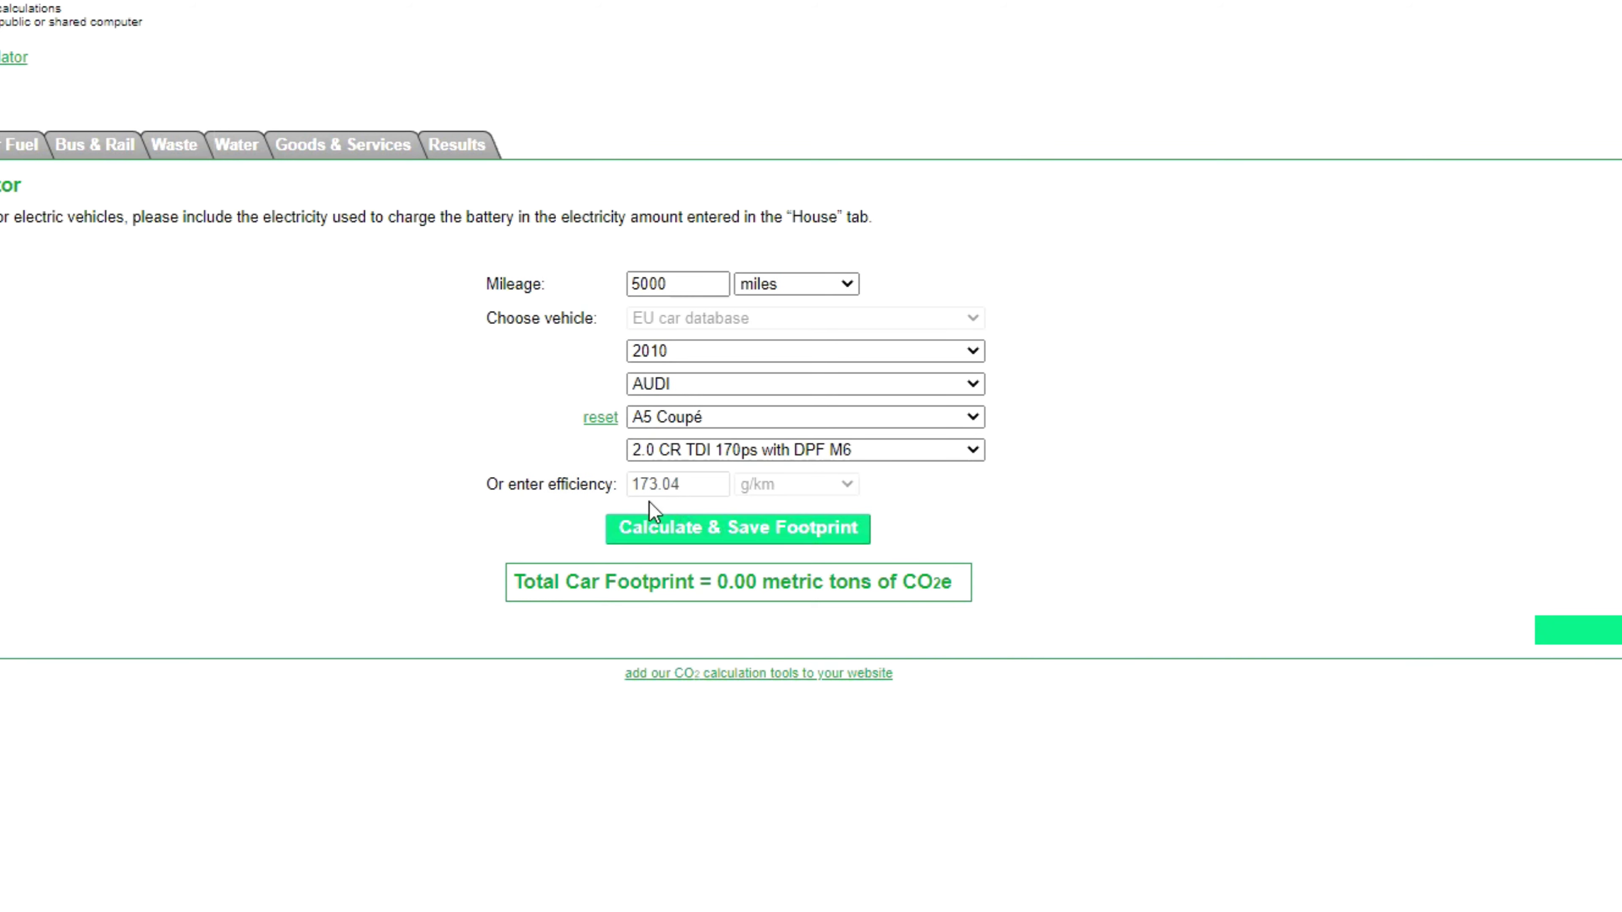
click(712, 543)
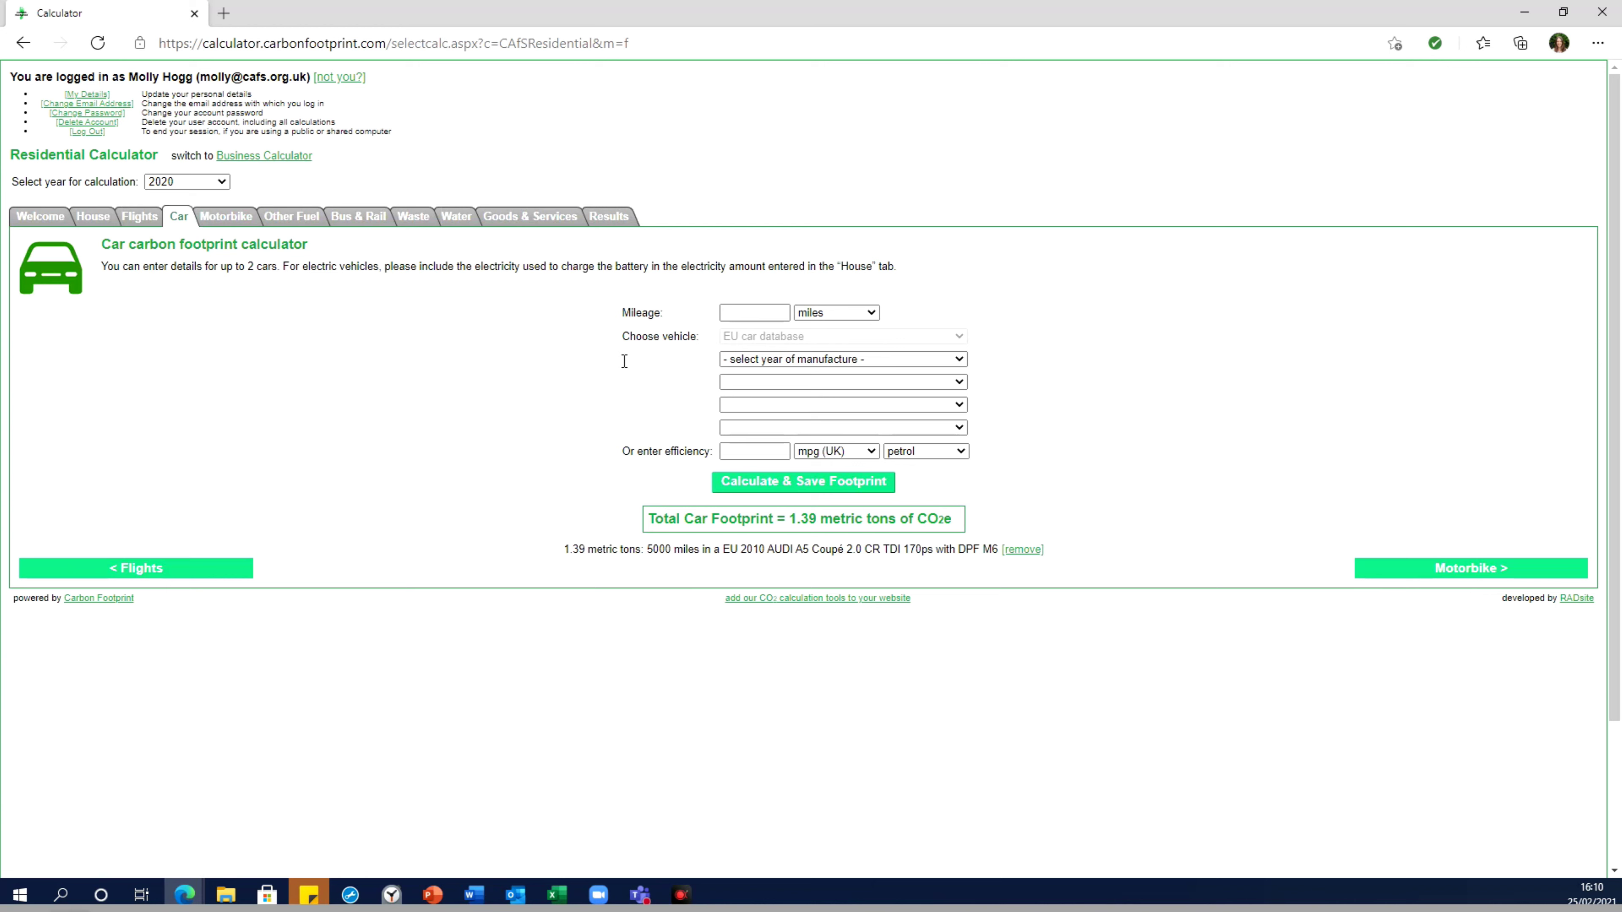
Step: Add a motorbike entry of 1000 miles on a small motorbike/moped/scooter up to 125cc, and calculate and save its footprint
click(93, 215)
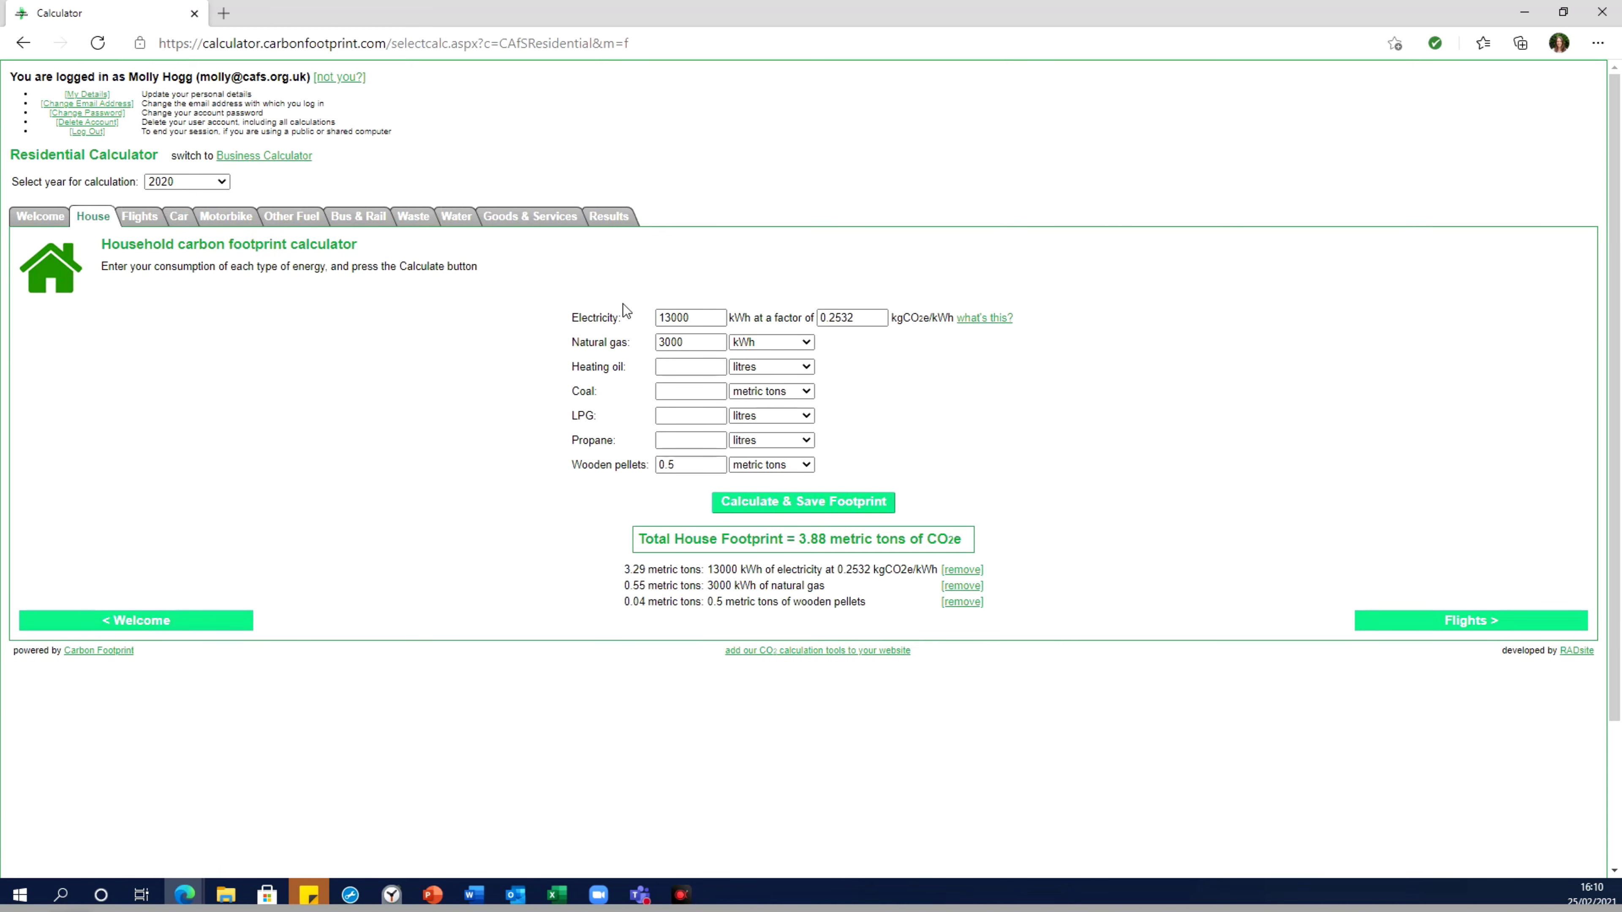
click(226, 216)
click(760, 312)
text(1000)
click(756, 338)
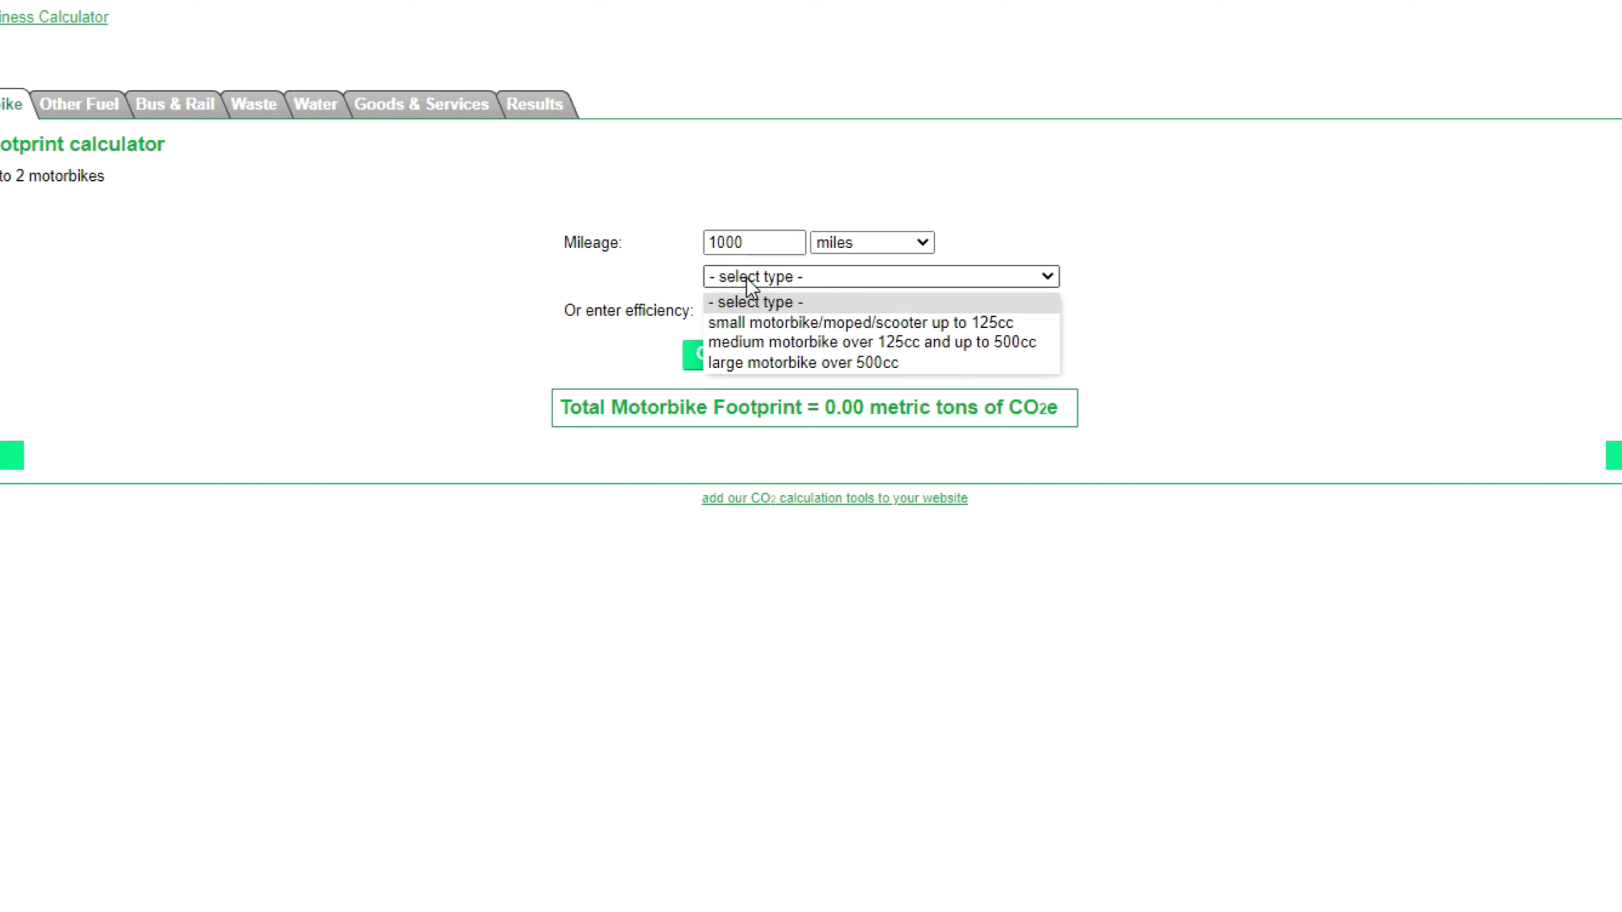
click(754, 323)
click(760, 353)
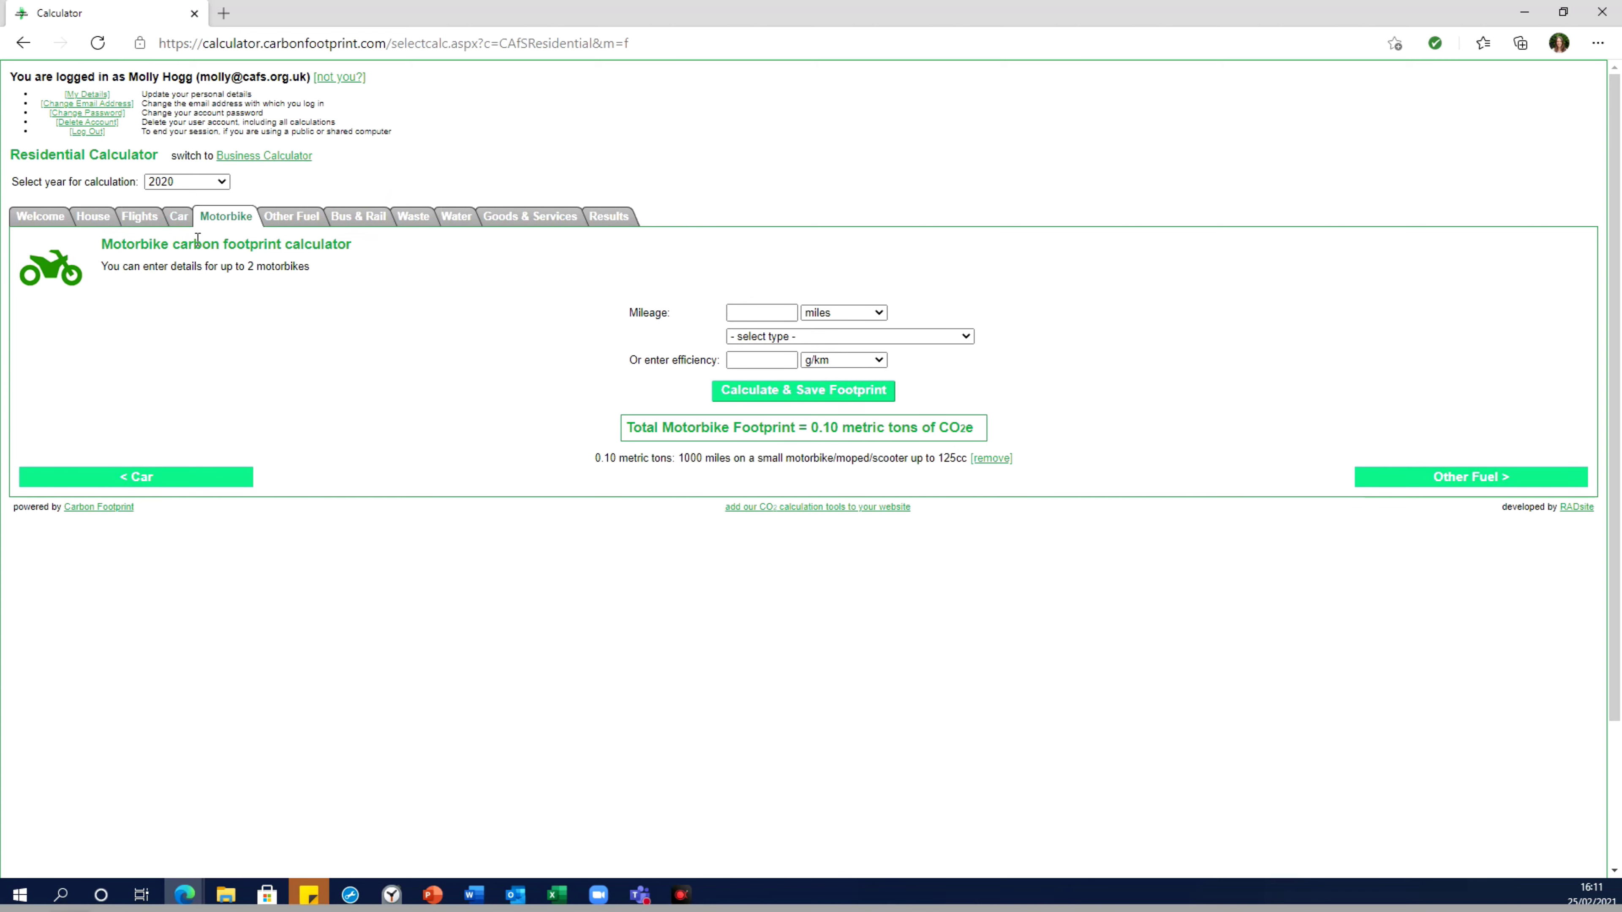
Step: Review the car and flights entries and the other fuel inputs in the residential calculator
click(178, 220)
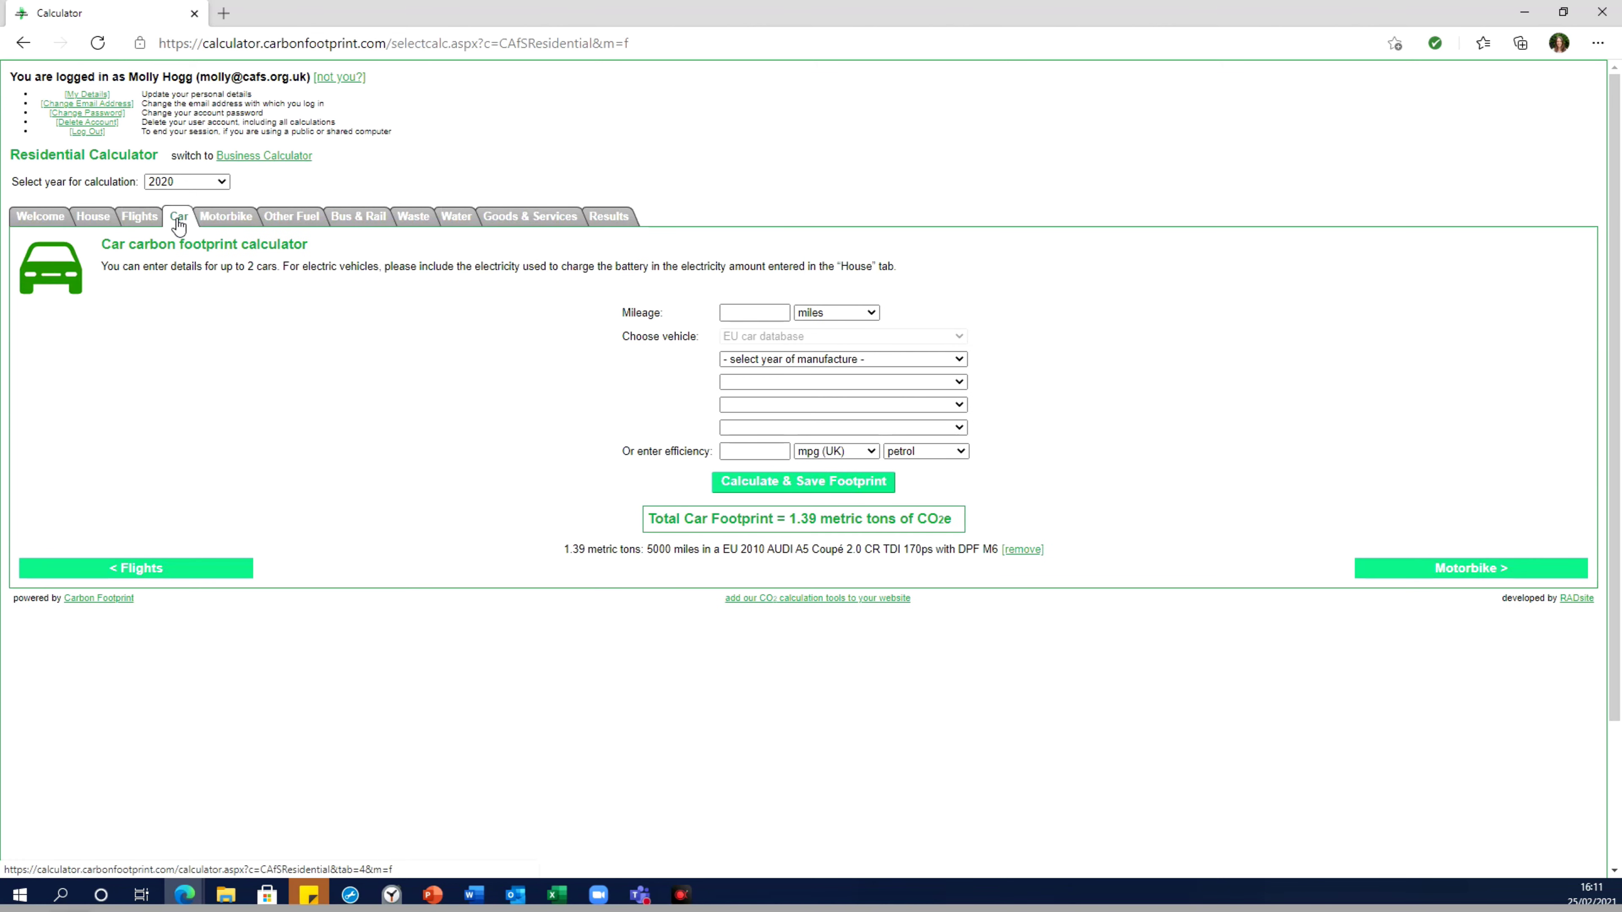
click(141, 224)
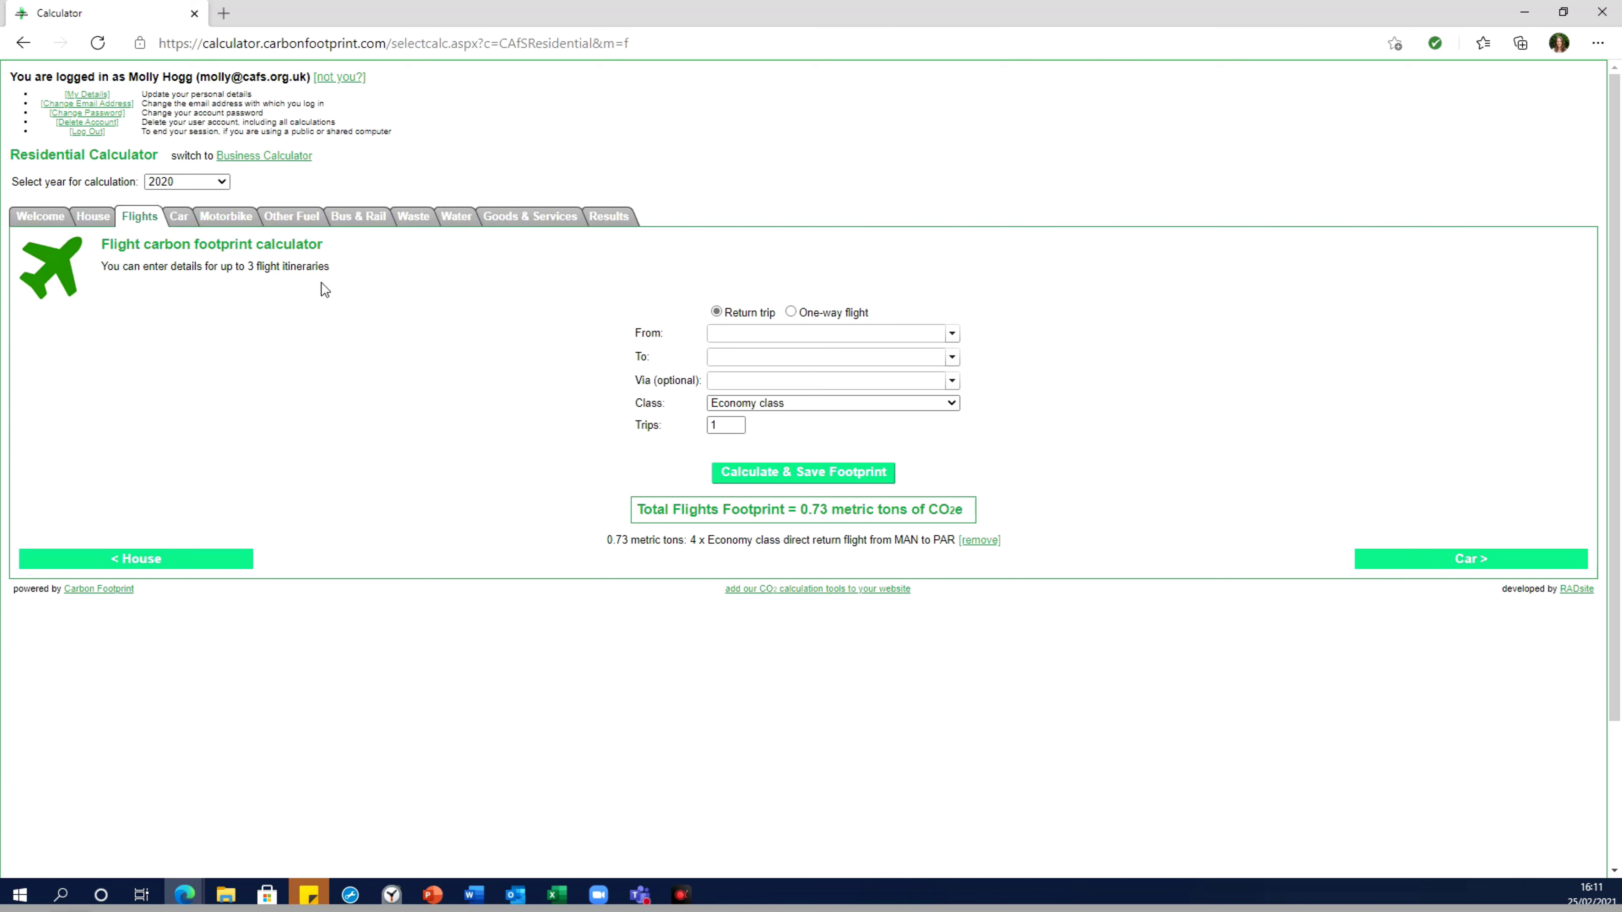
click(178, 220)
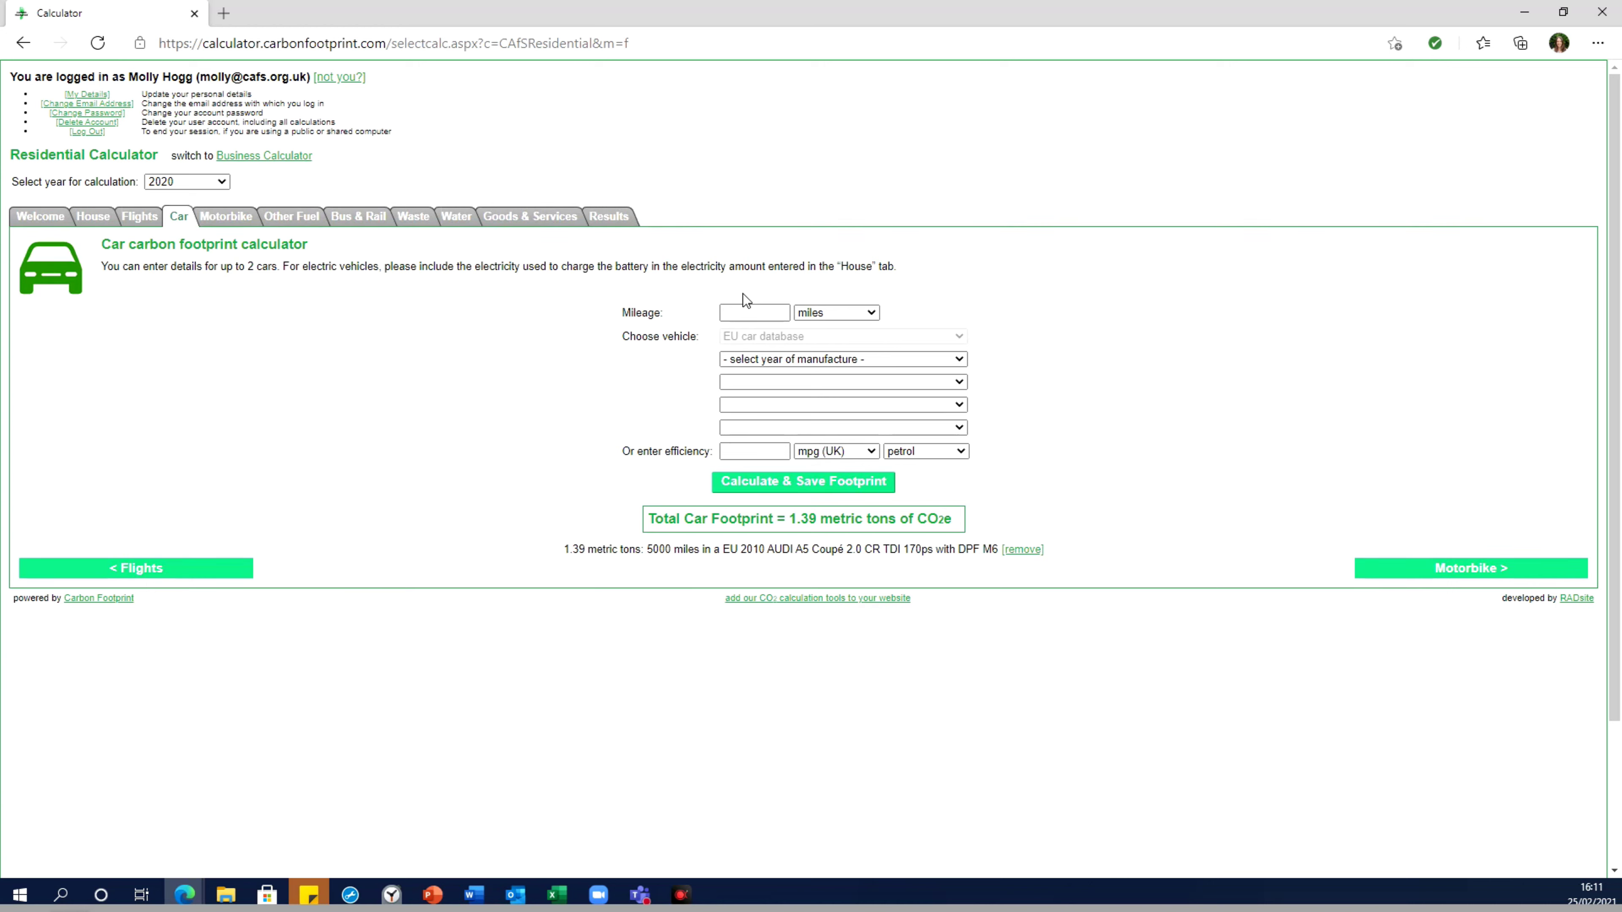
click(291, 216)
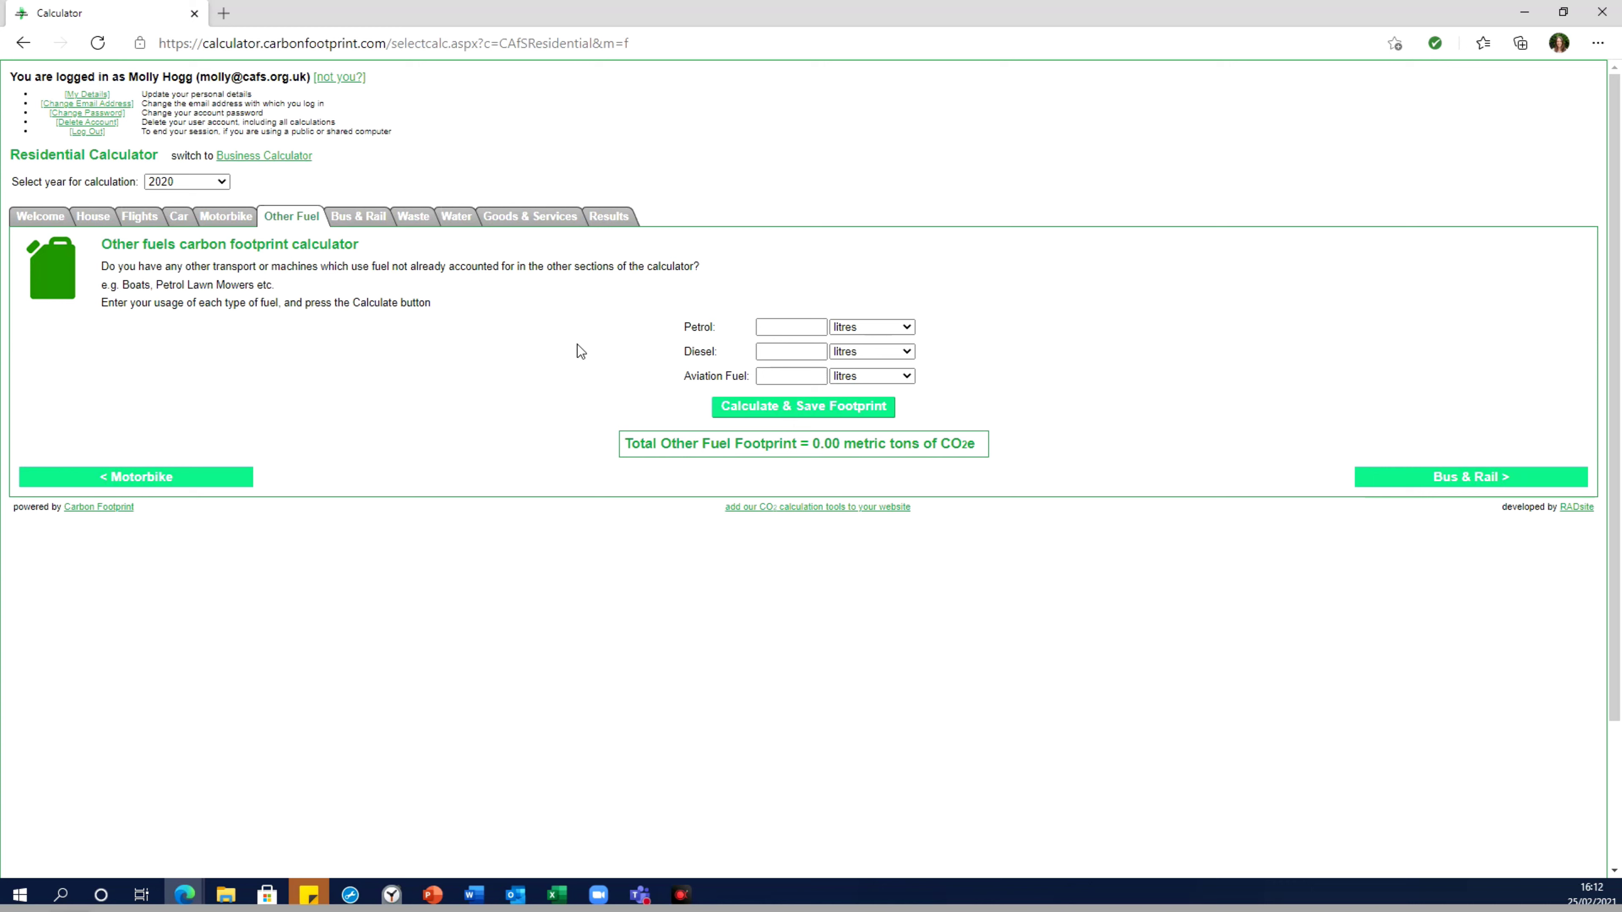
click(789, 376)
click(789, 323)
click(359, 217)
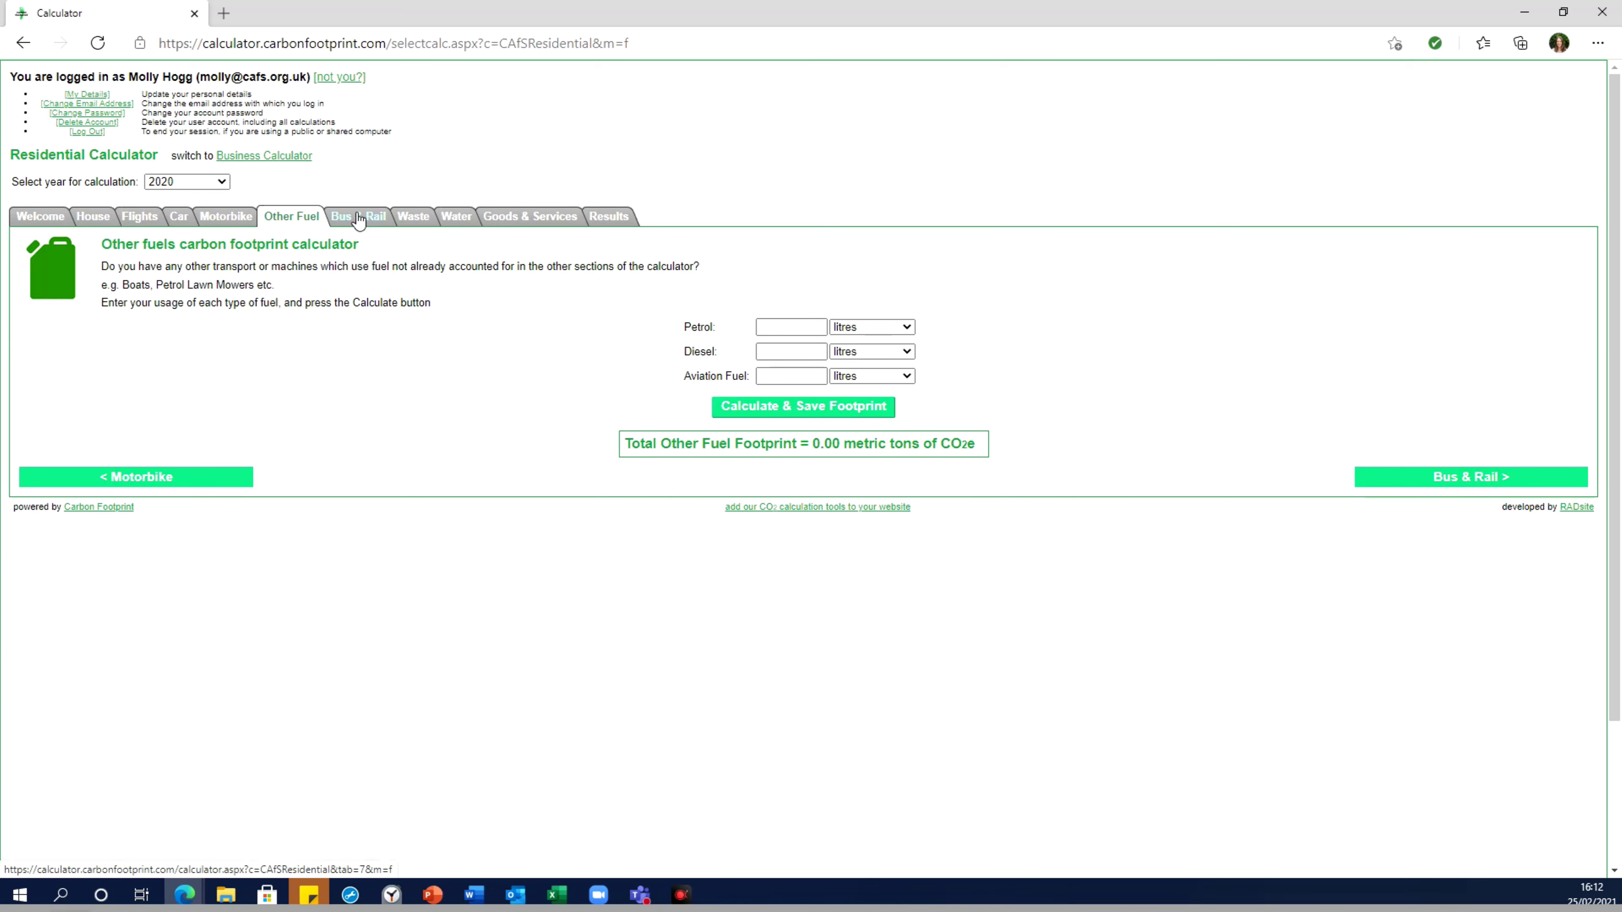
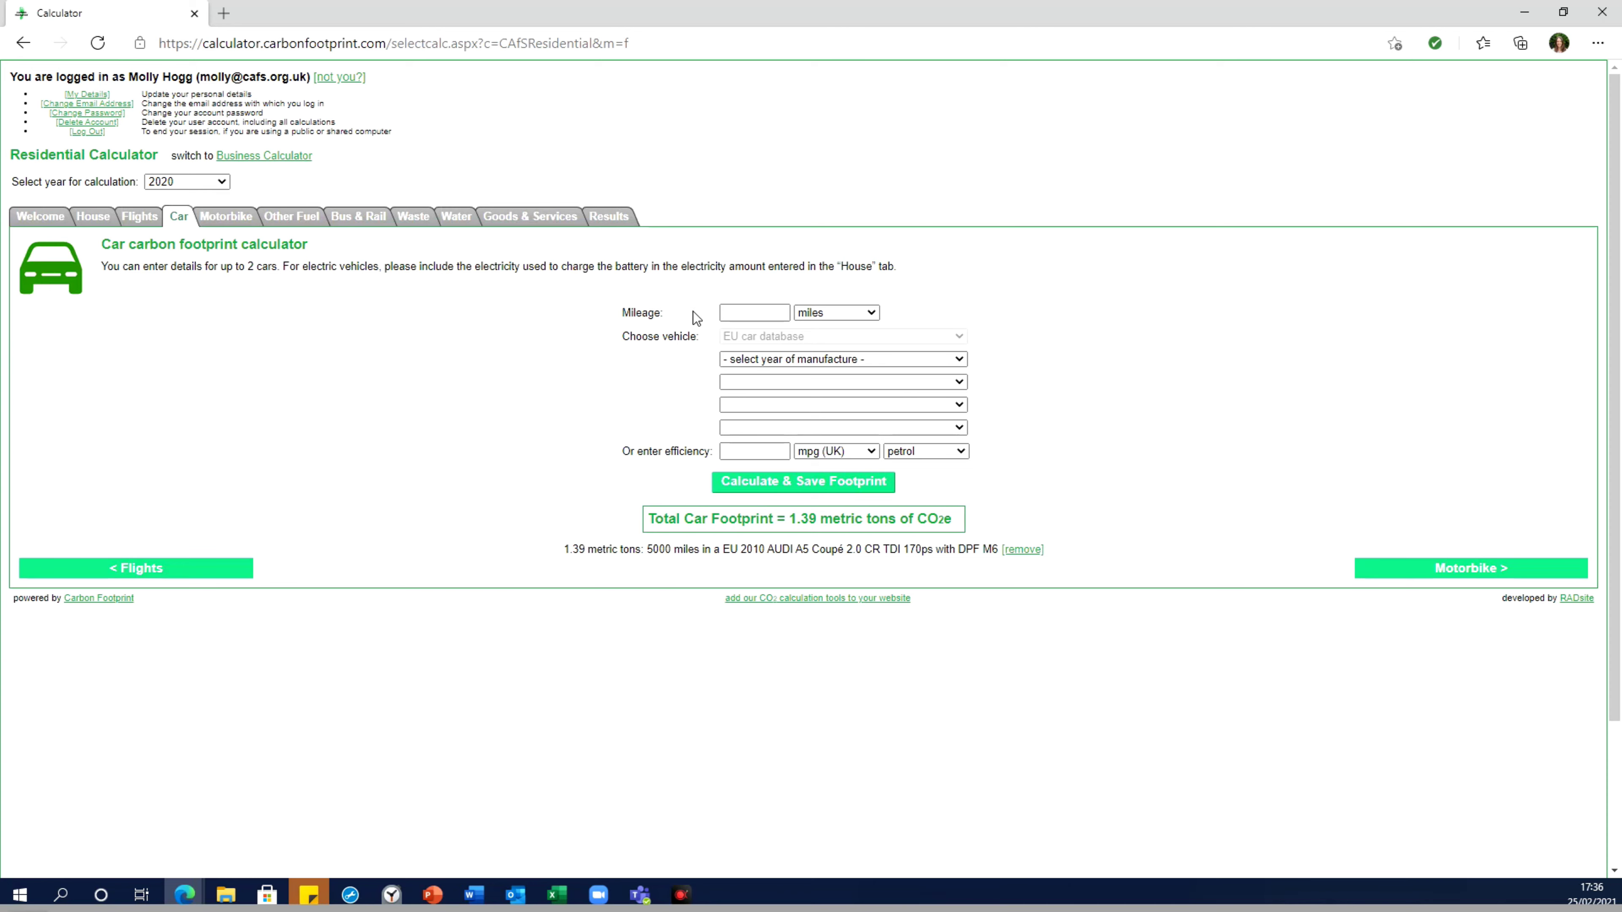
Step: Start a waste entry with Mixed Recycling as the waste type and 55 litre box as the sub-type
click(418, 217)
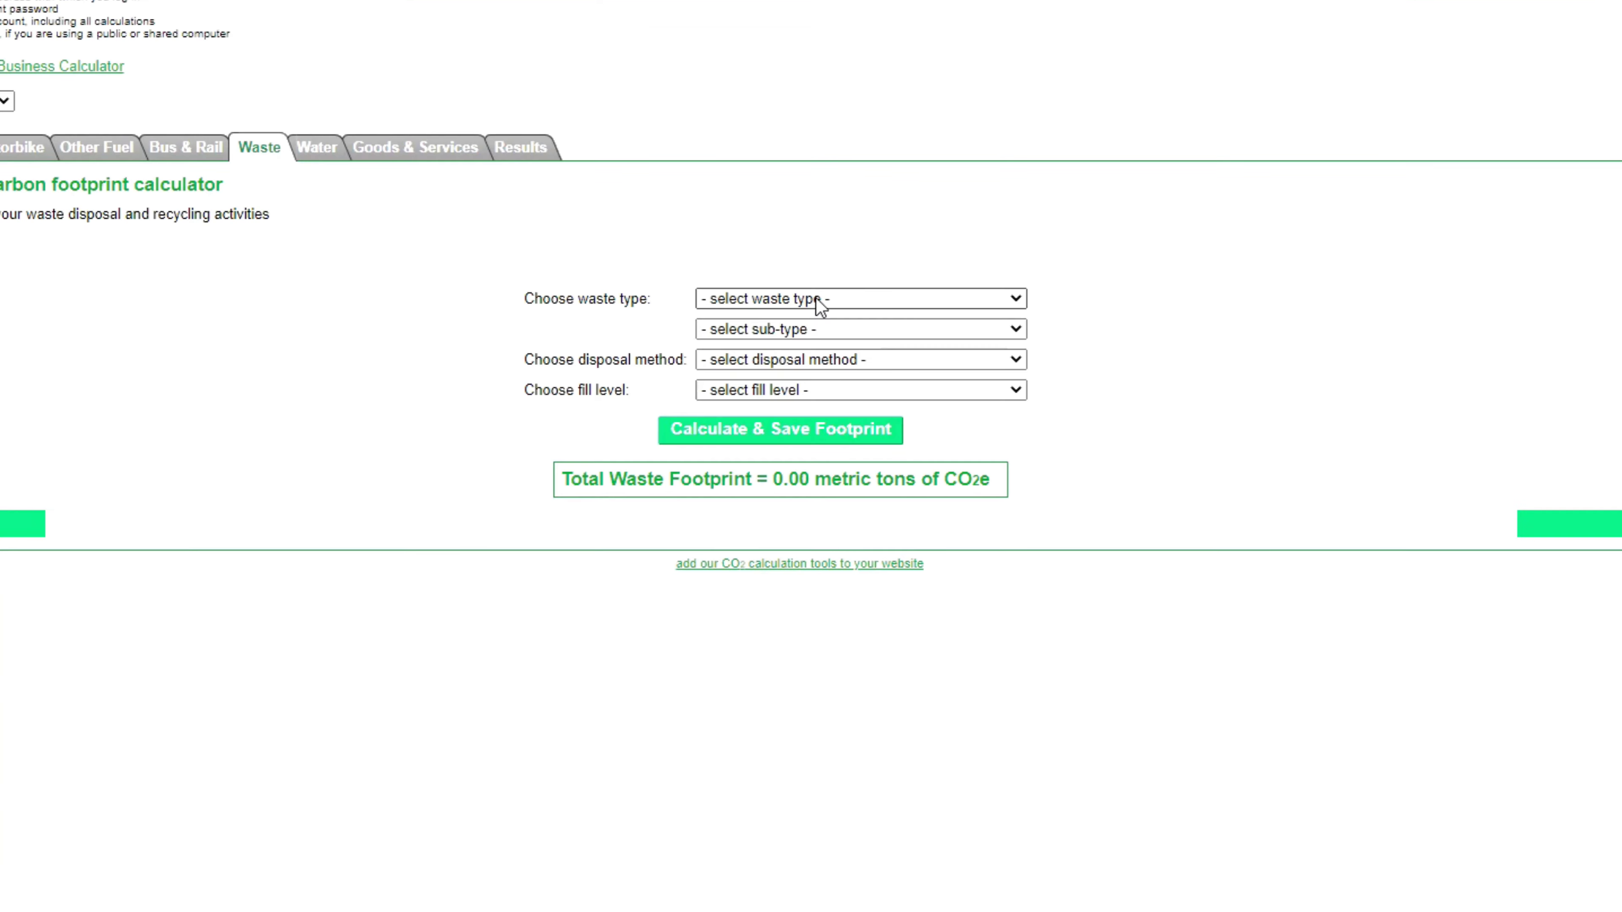
click(816, 299)
click(773, 378)
click(773, 330)
click(760, 409)
Step: Set the recycling box to be collected fortnightly and typically 100% full, and calculate and save the waste footprint
click(766, 361)
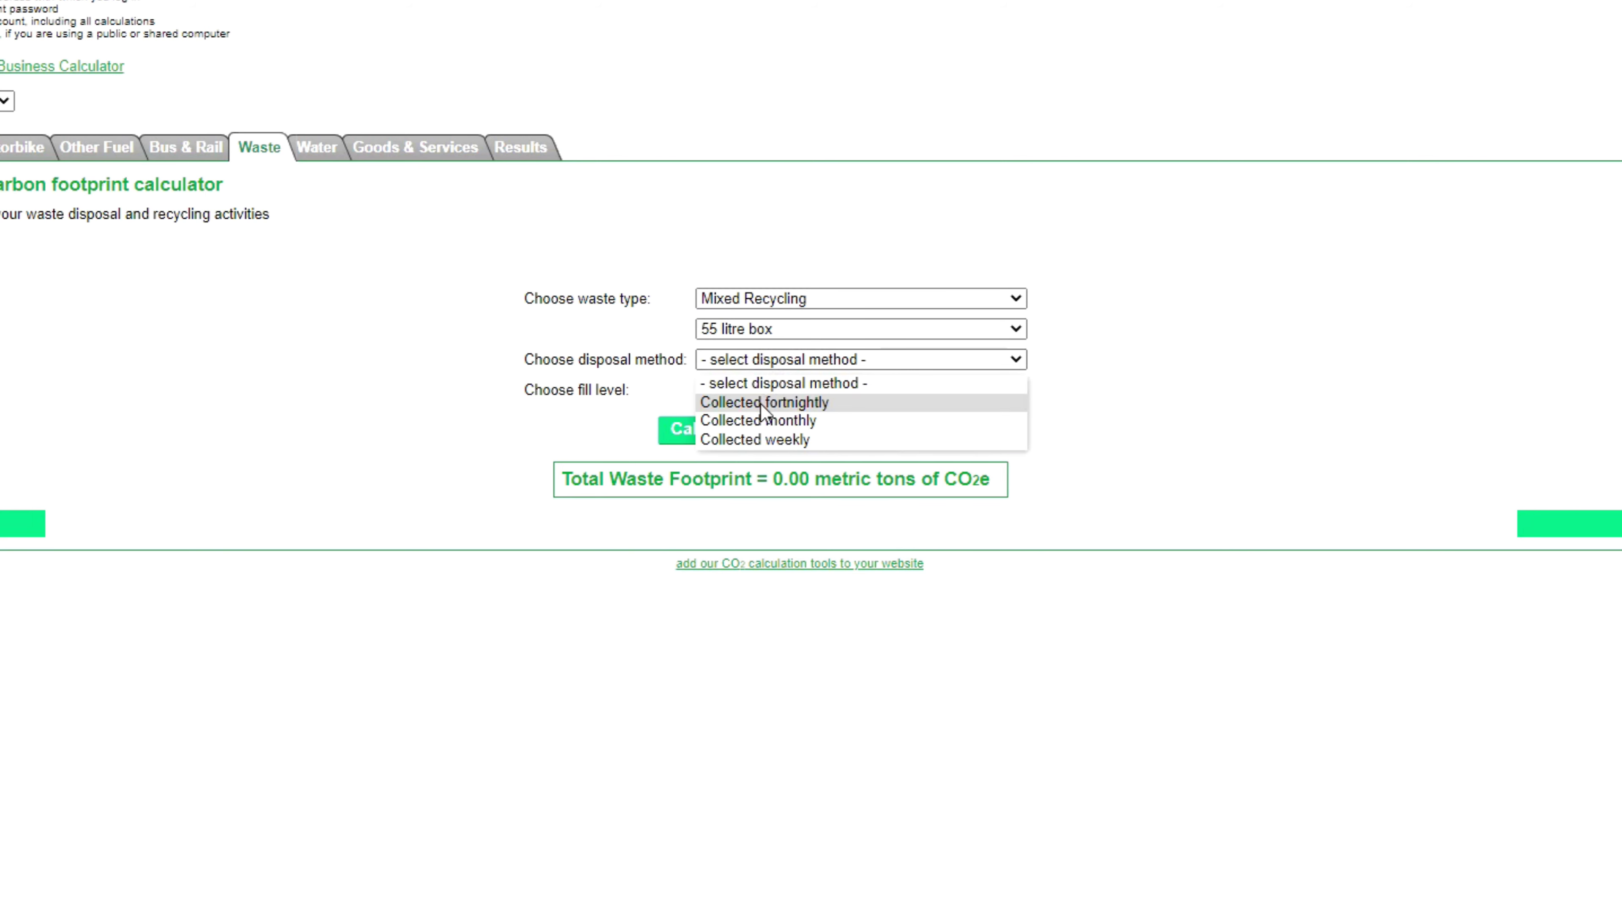
click(762, 403)
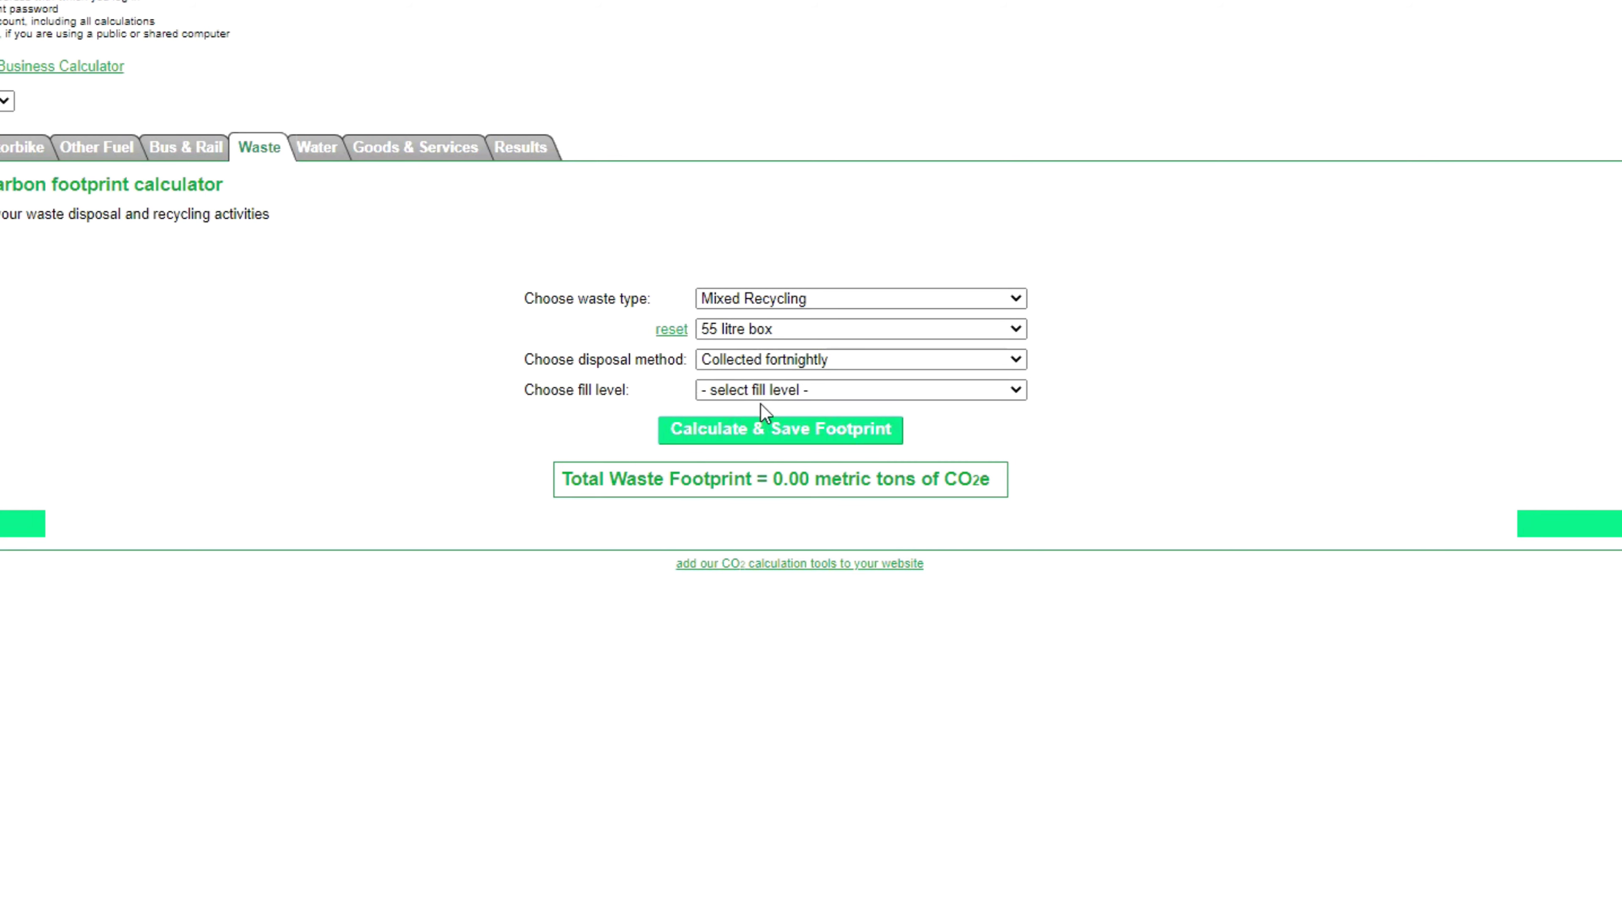
click(760, 391)
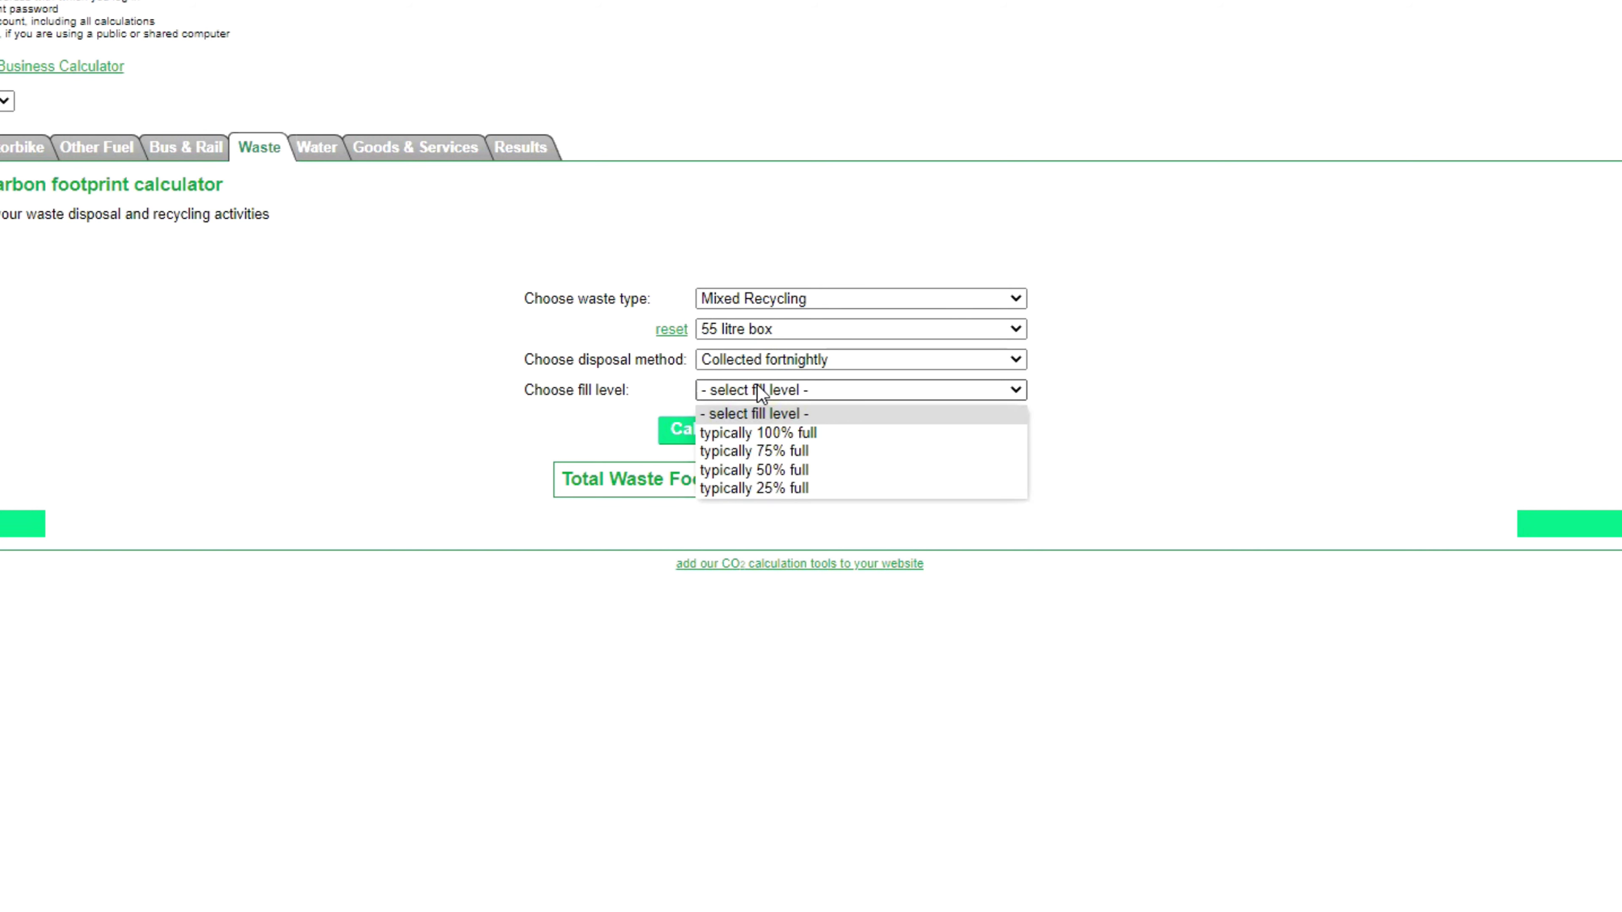
click(755, 434)
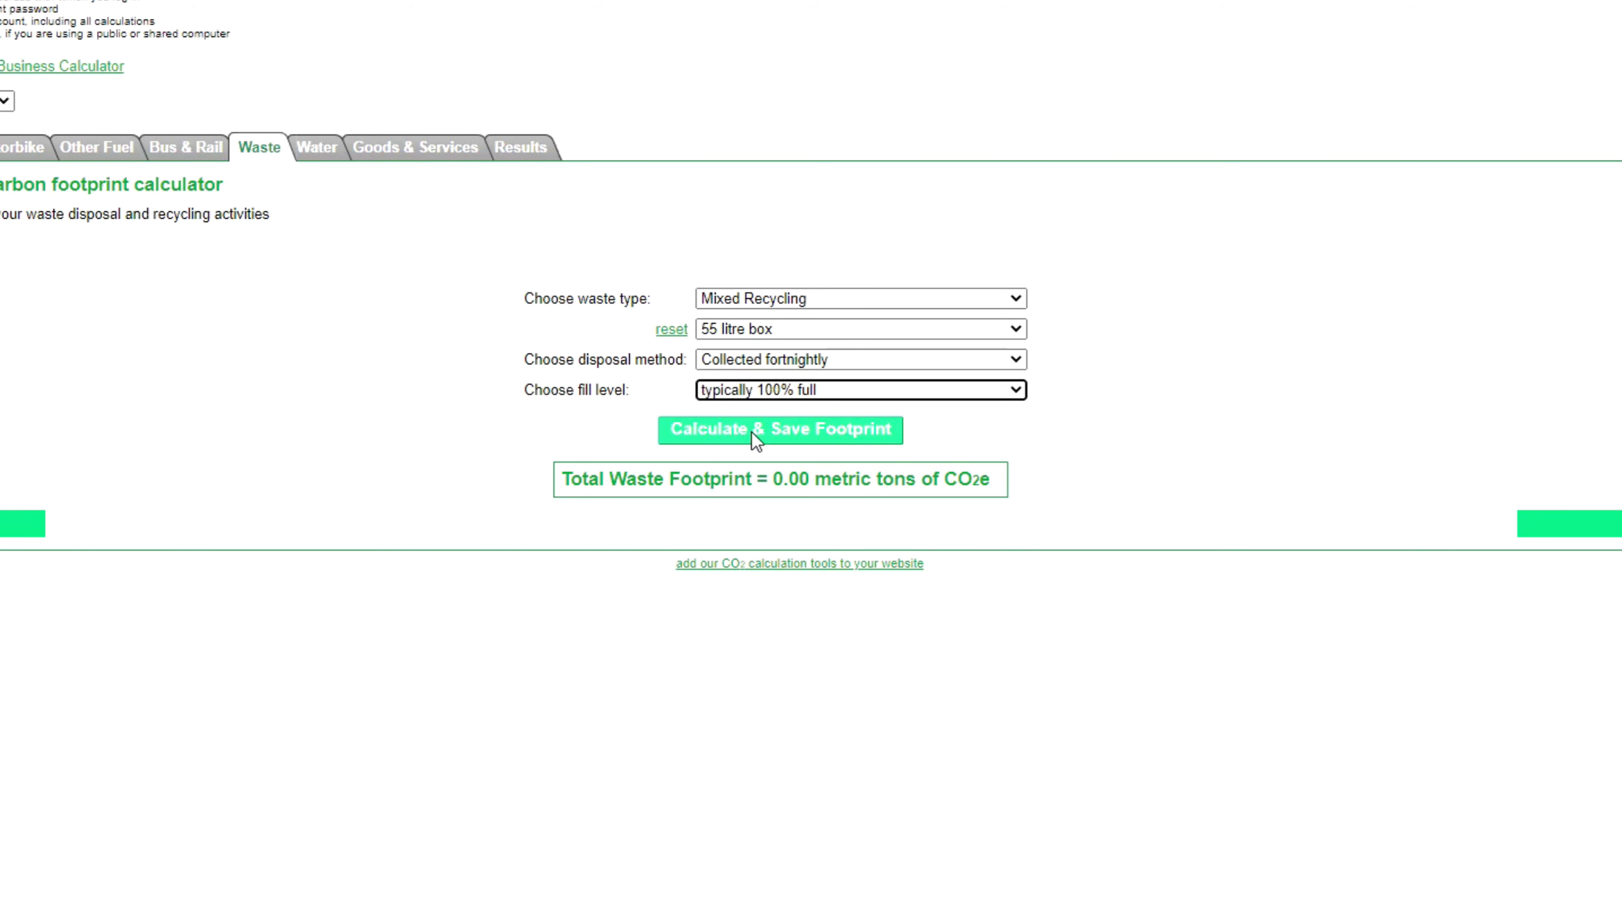
click(752, 432)
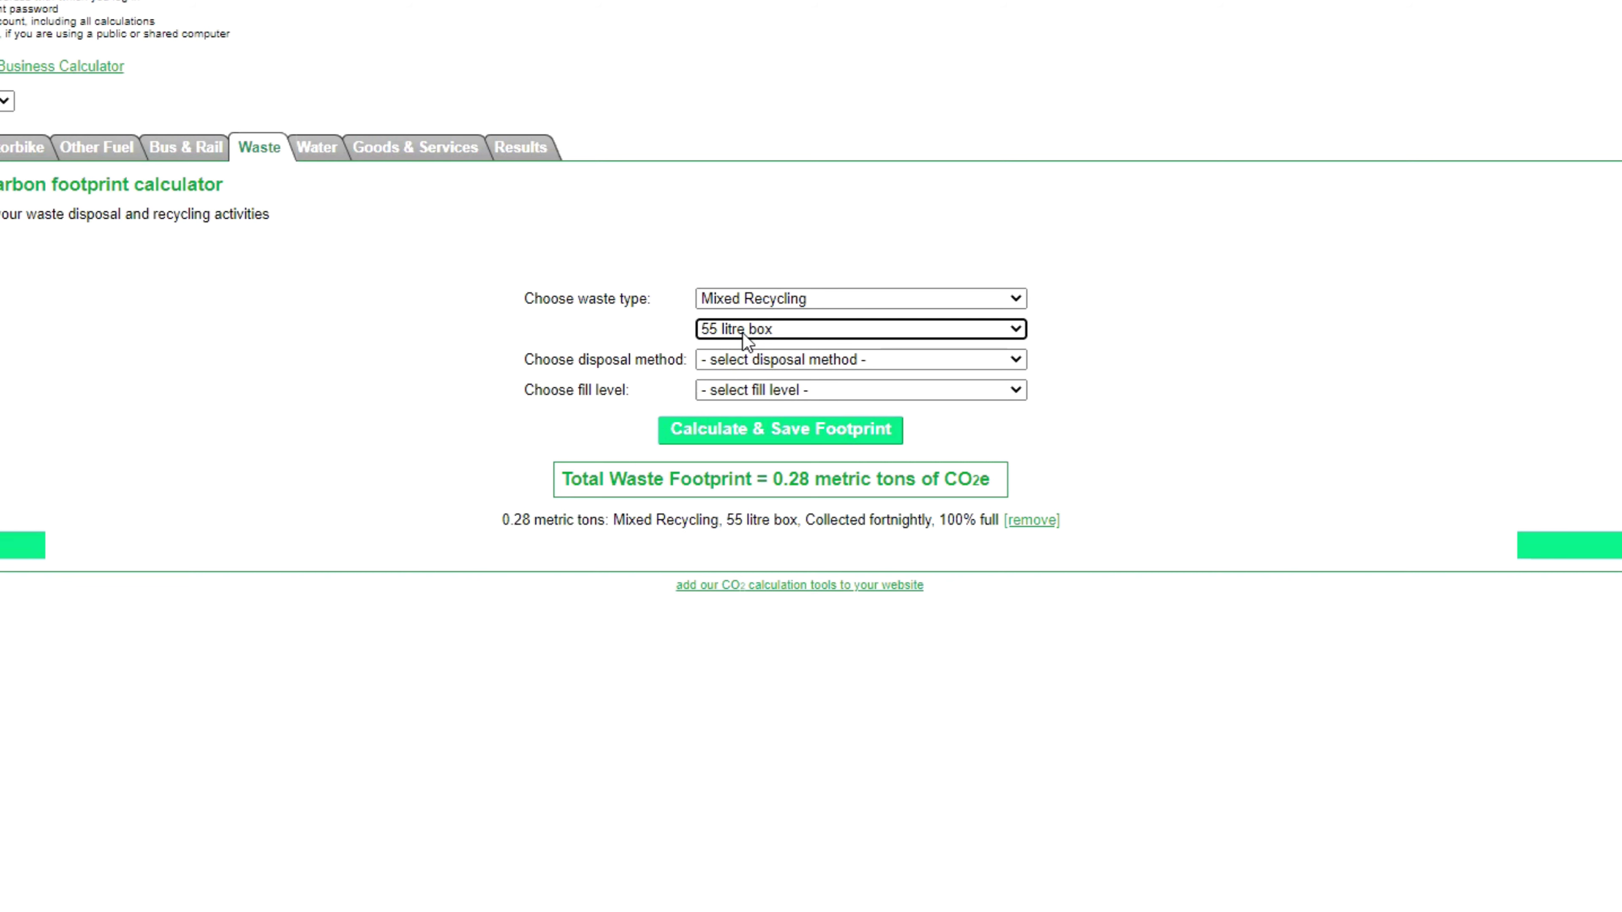
Step: Complete a second Mixed Recycling 55 litre box entry as collected fortnightly and typically 50% full, and calculate and save it
click(753, 360)
click(754, 416)
click(753, 390)
click(753, 463)
click(768, 435)
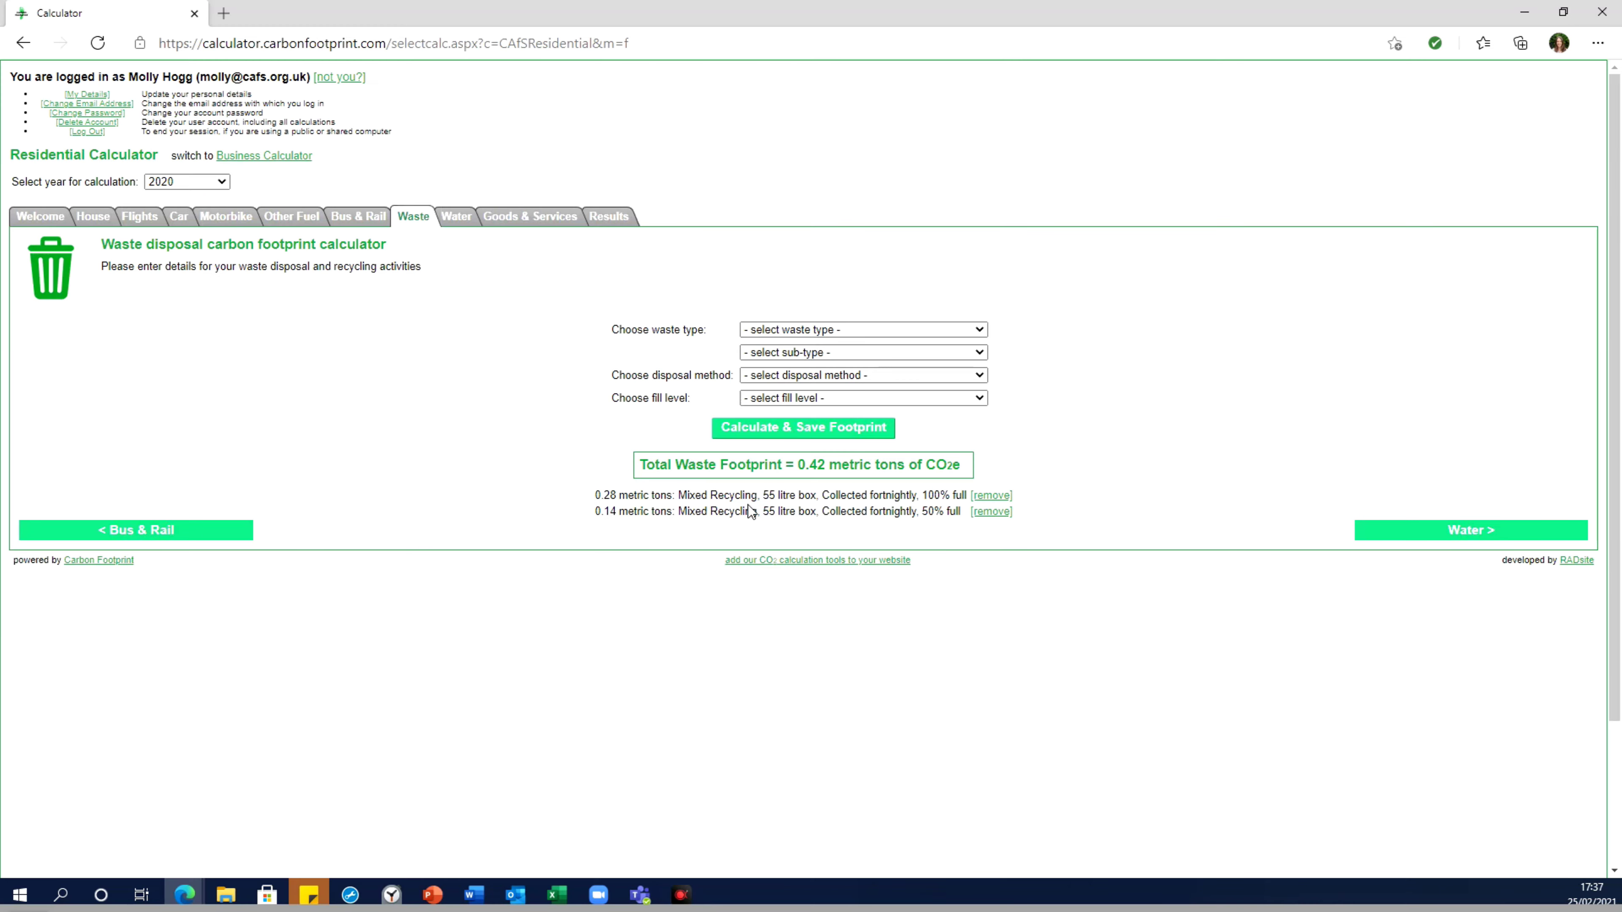
Step: Set the unit of the water usage entry to litres
click(455, 218)
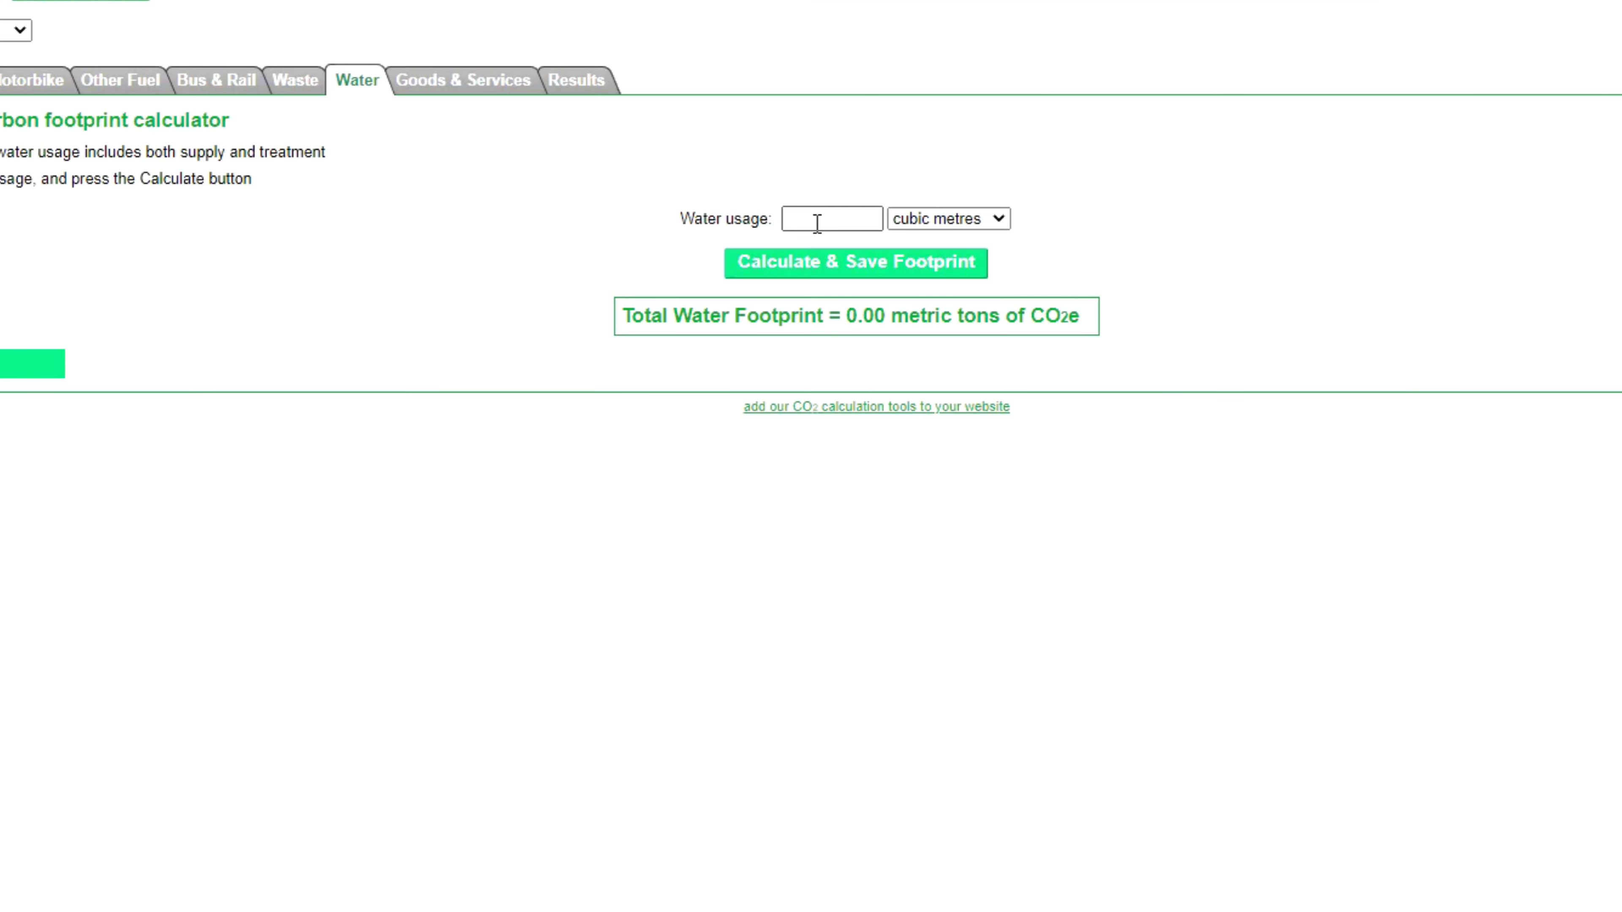
click(948, 218)
click(920, 257)
click(806, 220)
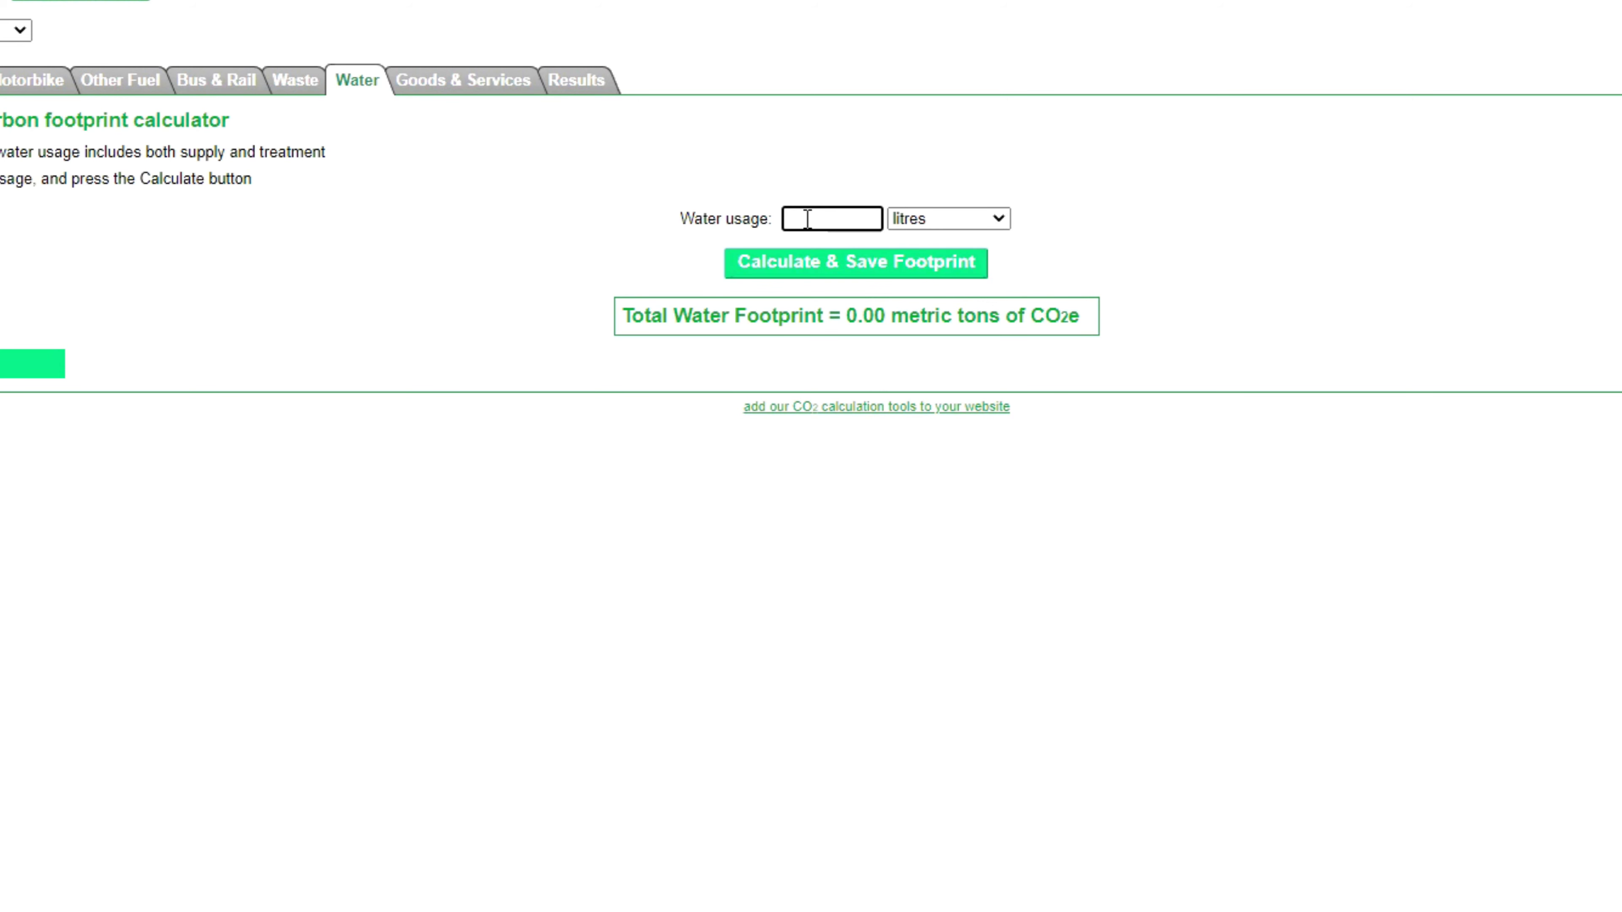
Step: Enter food and drink spending of £100 per week for a vegan, and calculate and save the goods and services footprint
click(463, 81)
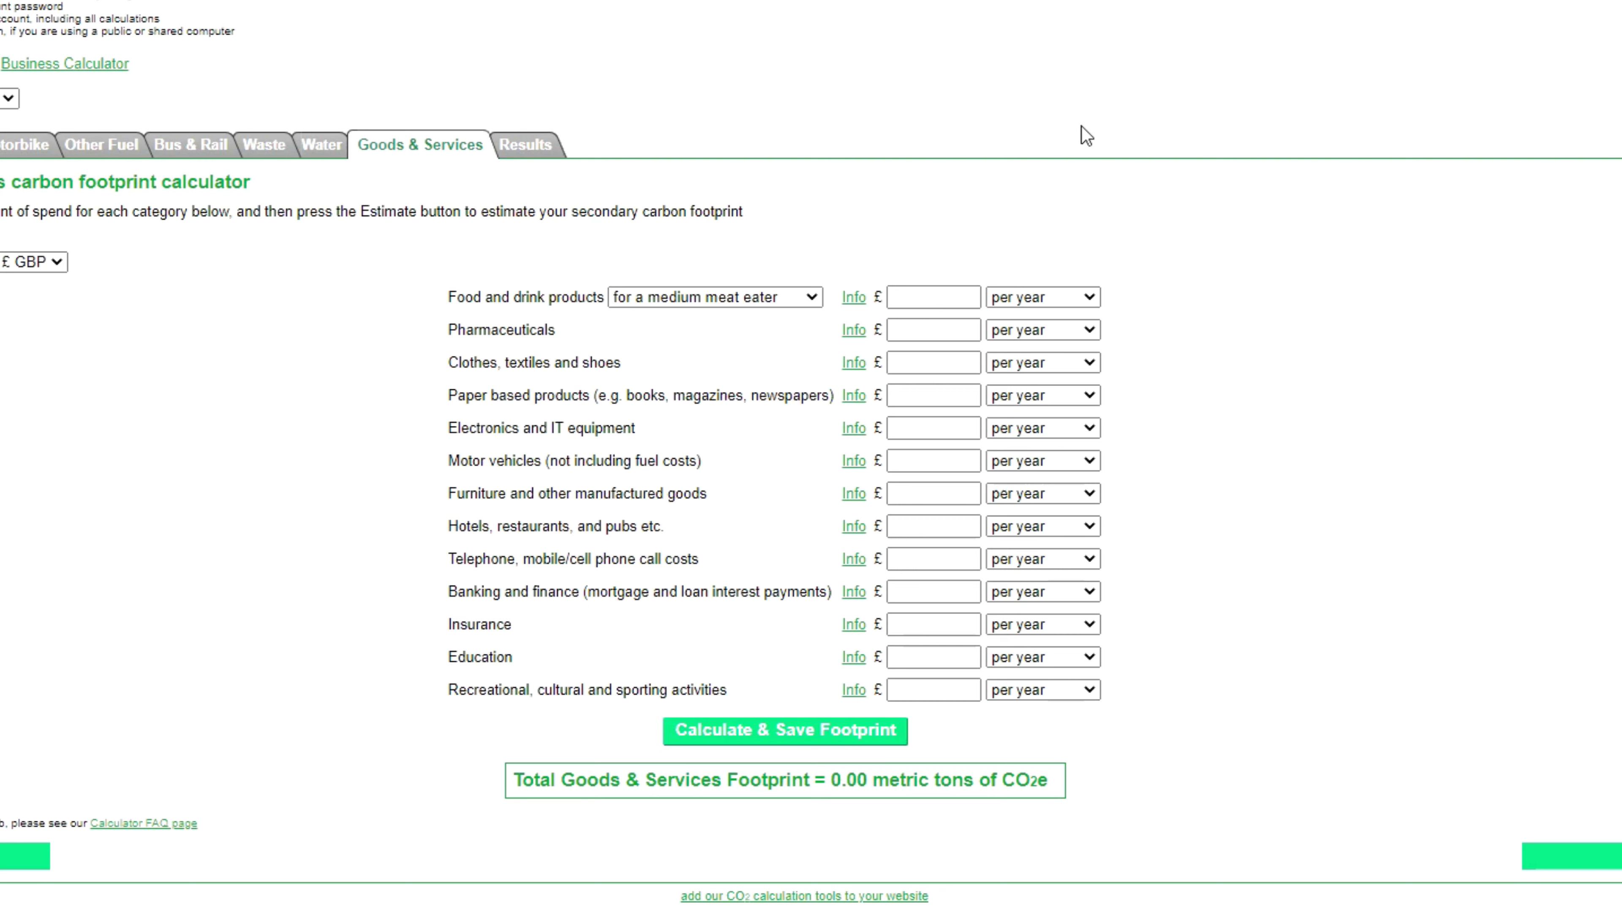
click(810, 297)
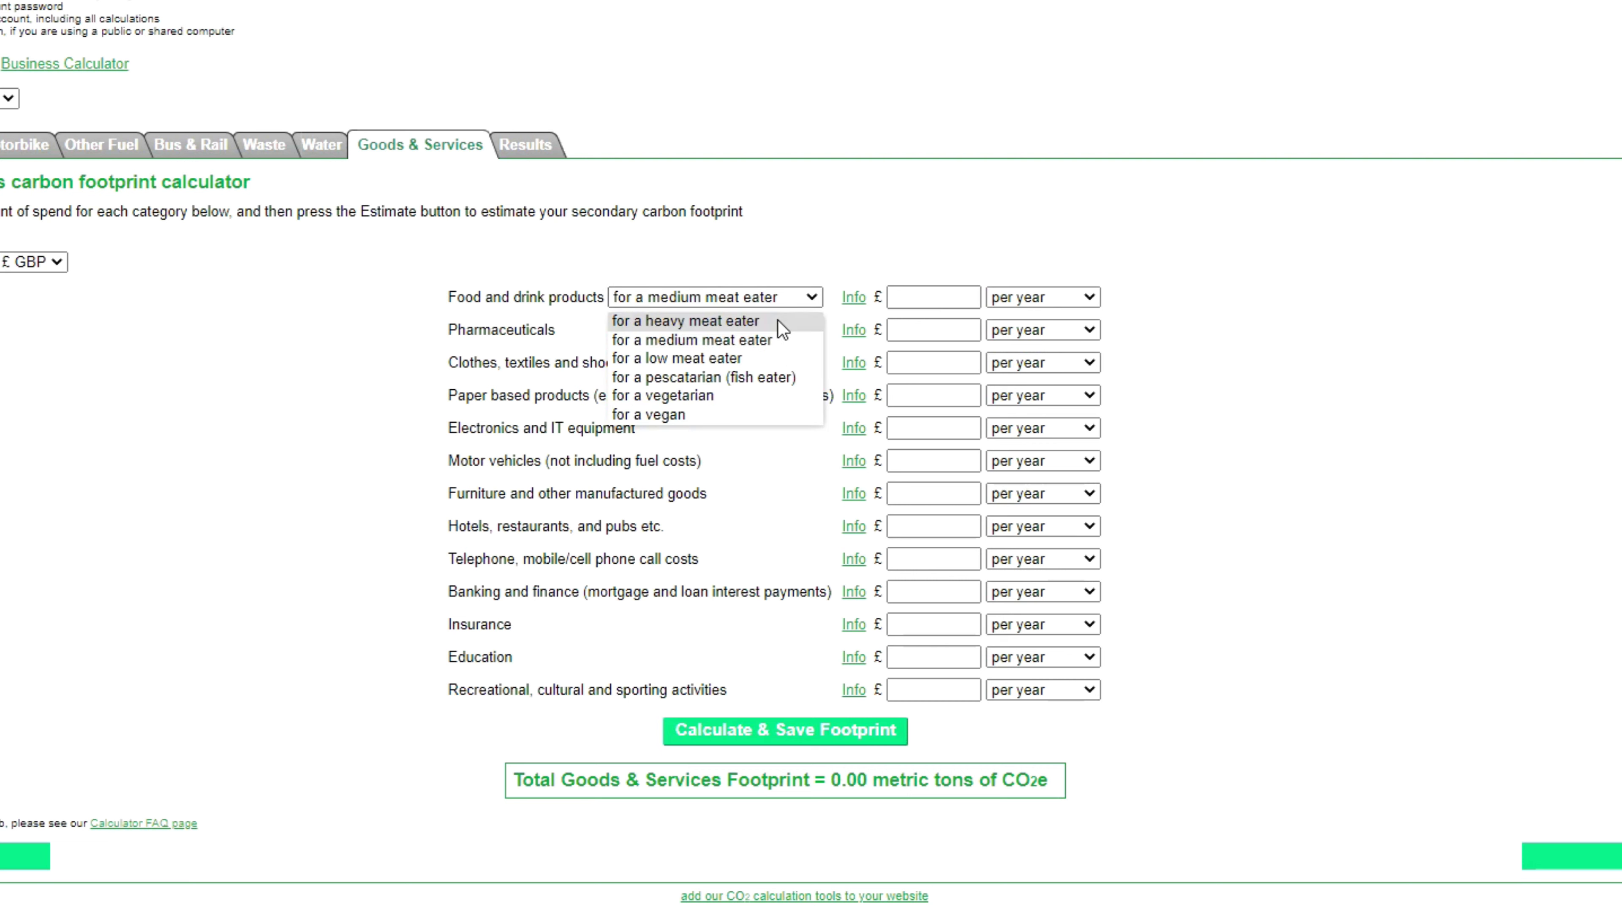
click(676, 414)
click(1043, 297)
click(1028, 358)
click(957, 305)
text(100)
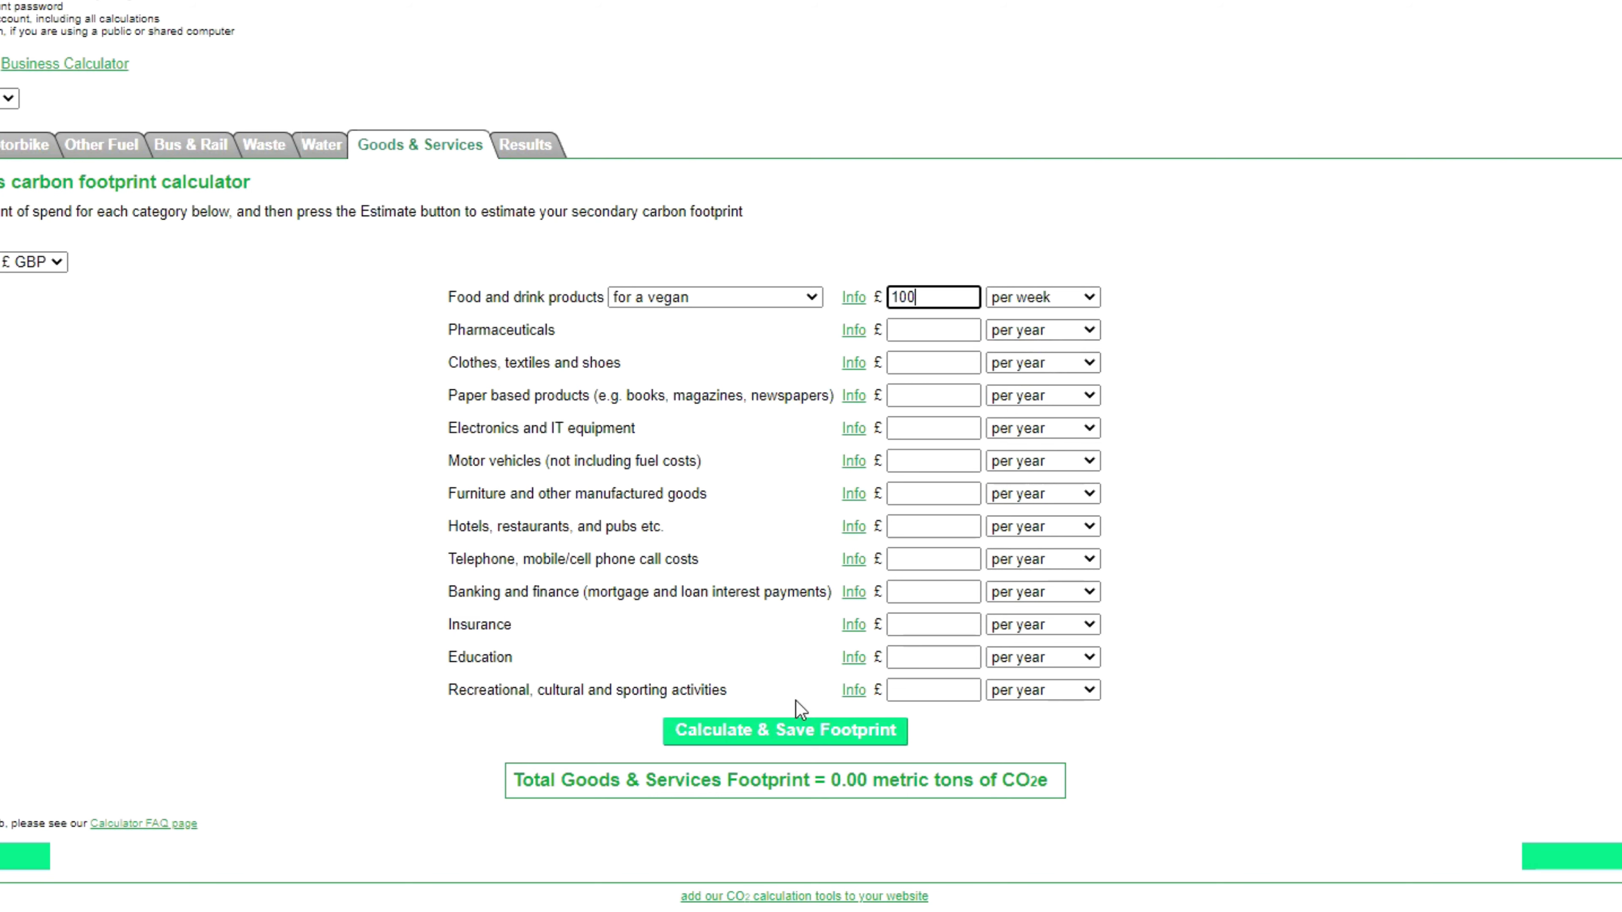
click(788, 723)
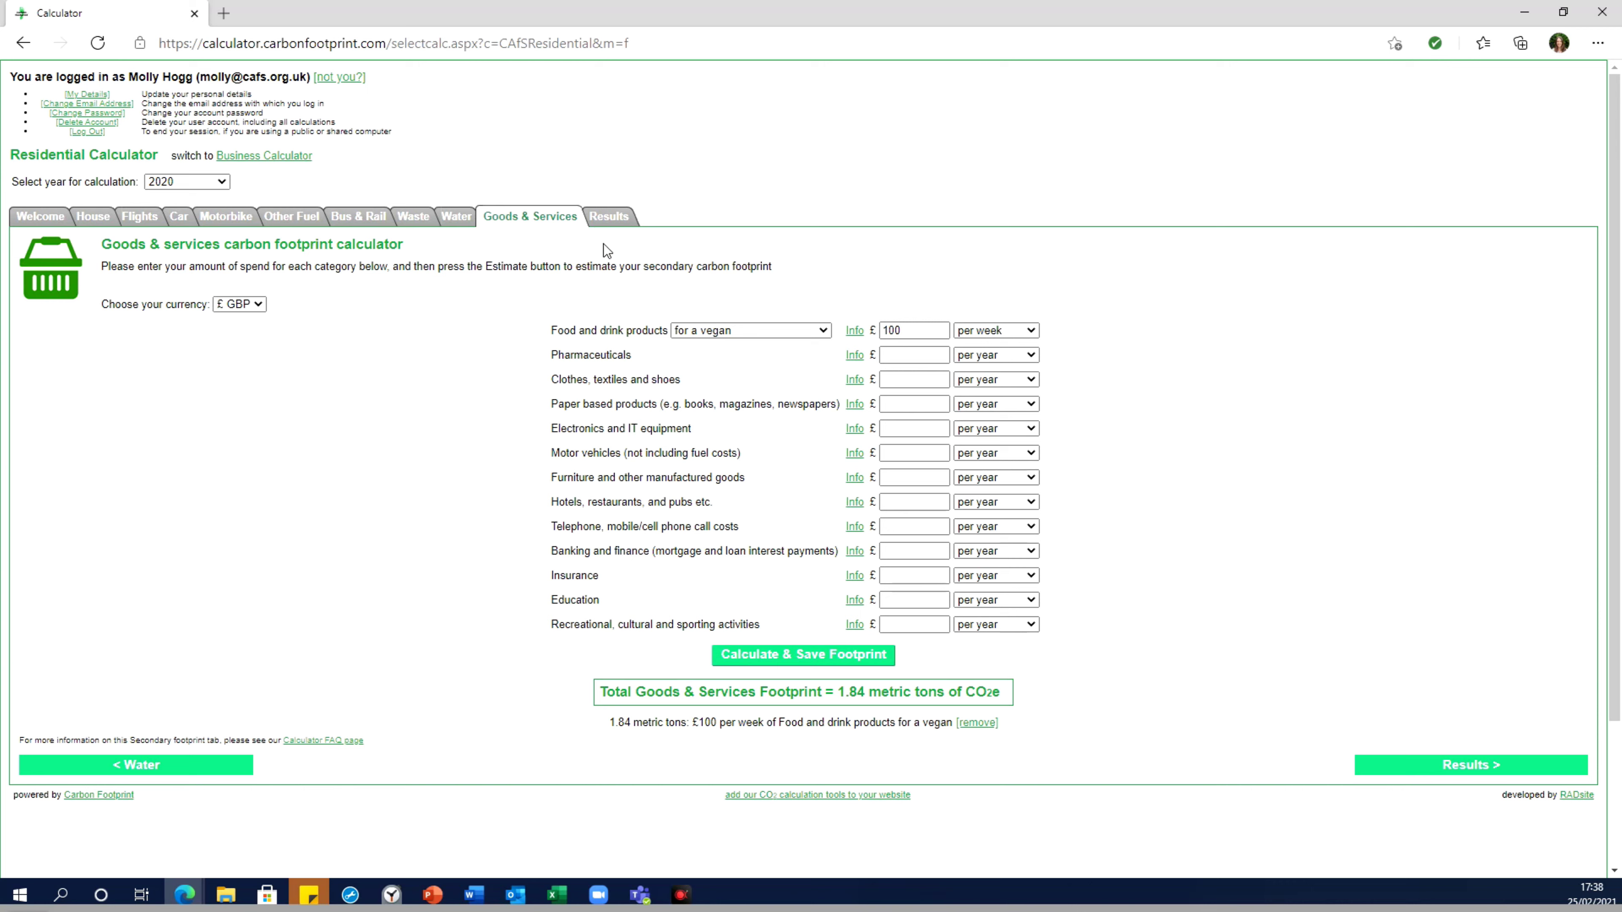
Step: Switch to the Business Calculator and look through its building, flights, and car and van sections
click(274, 167)
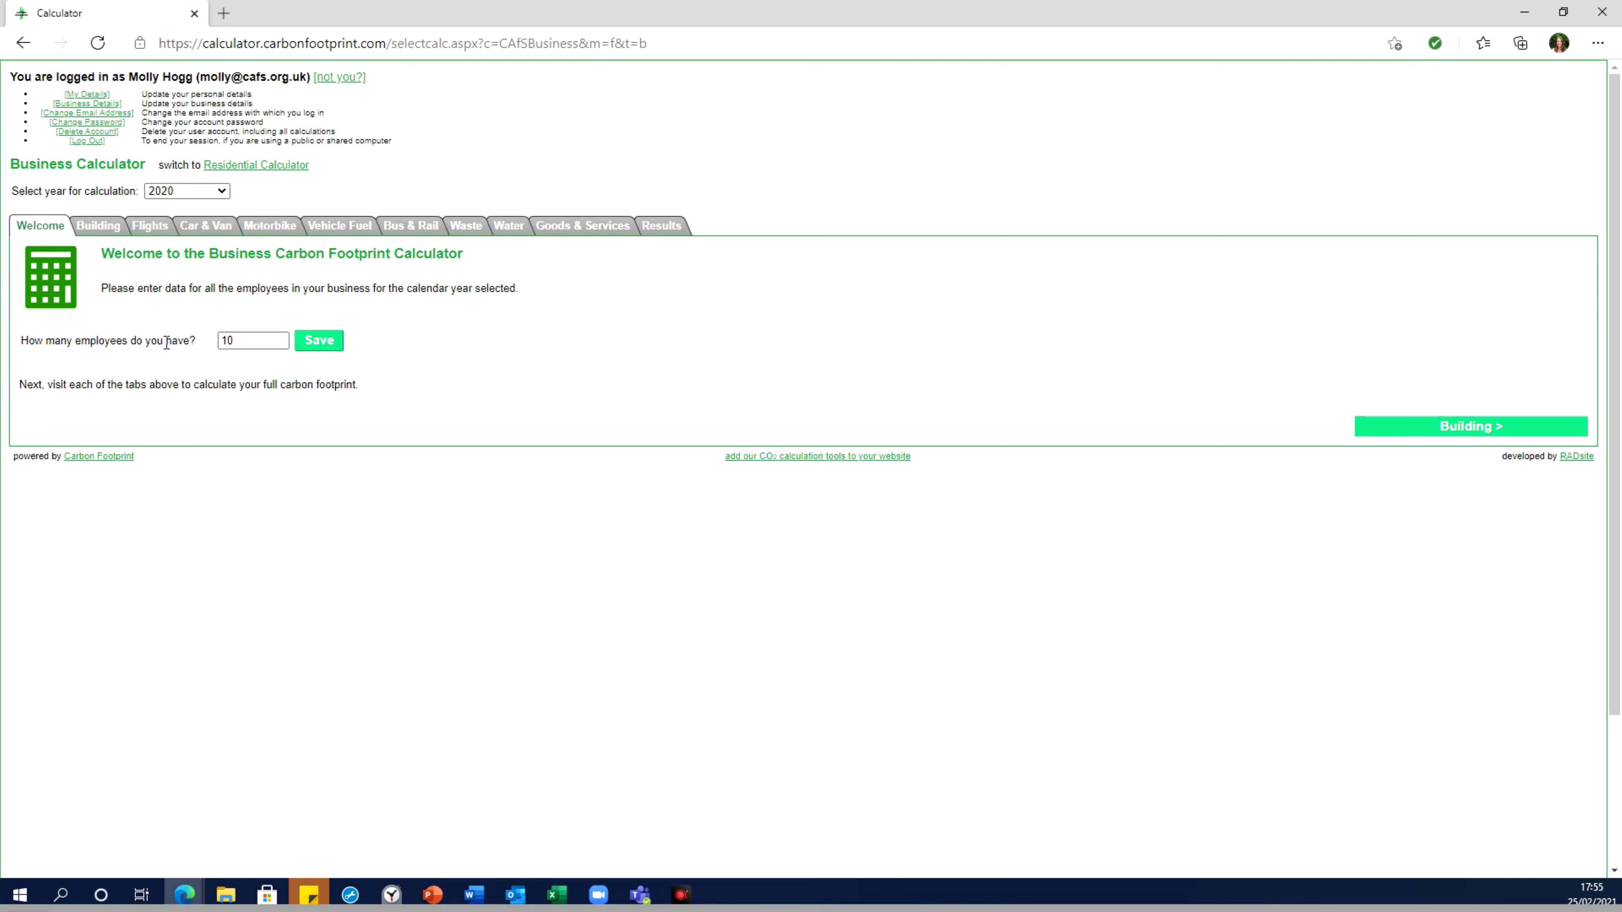
click(98, 230)
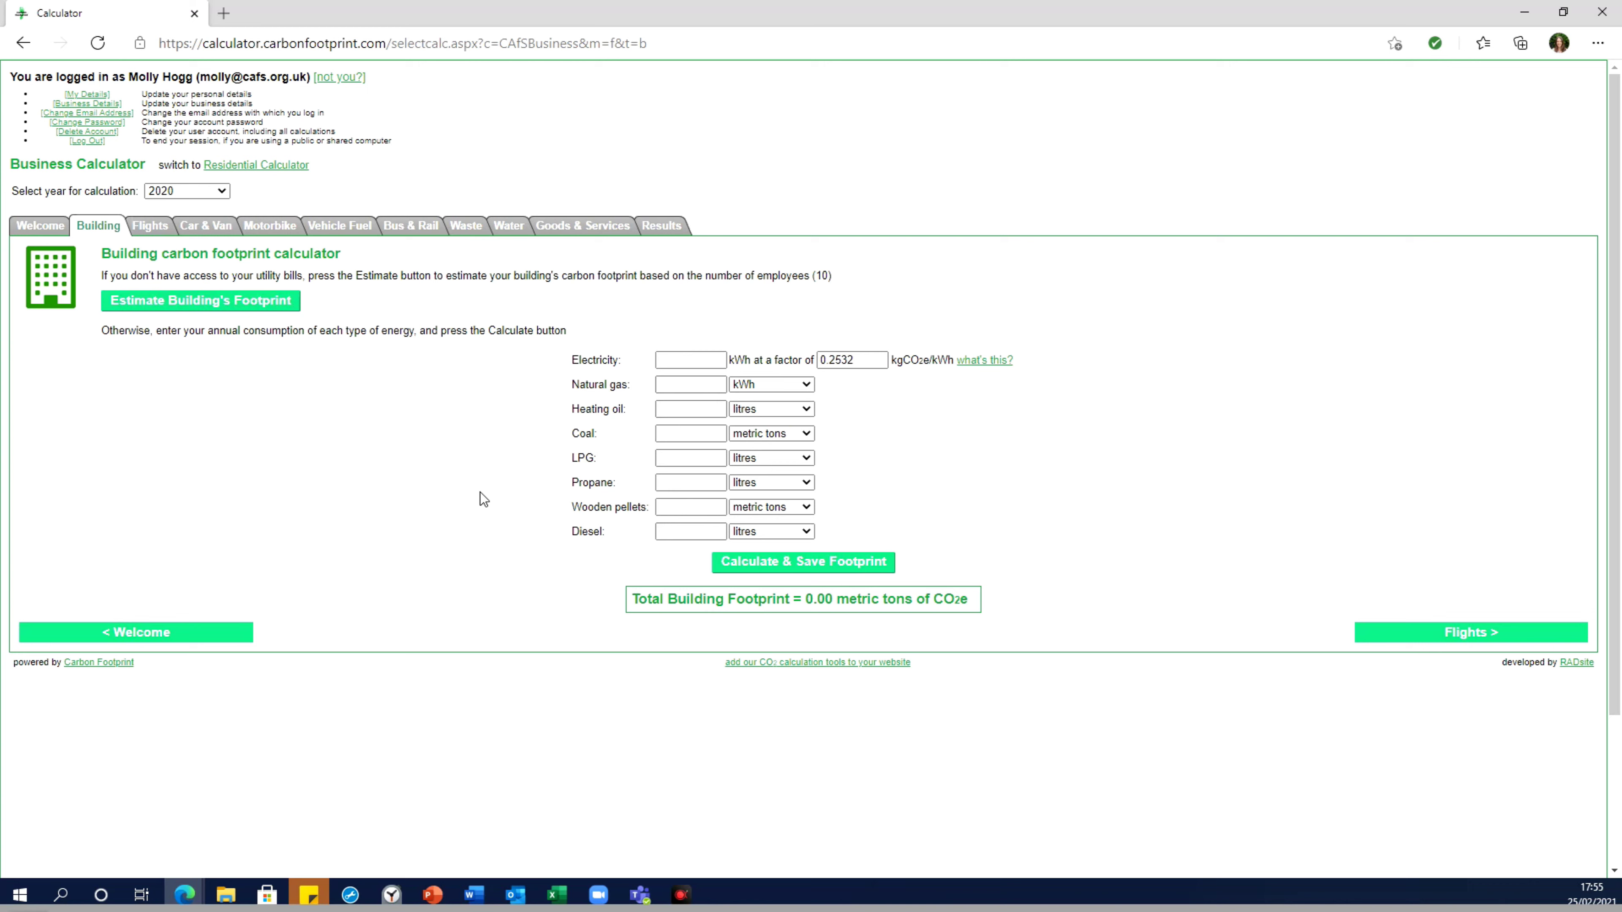
click(149, 225)
click(190, 225)
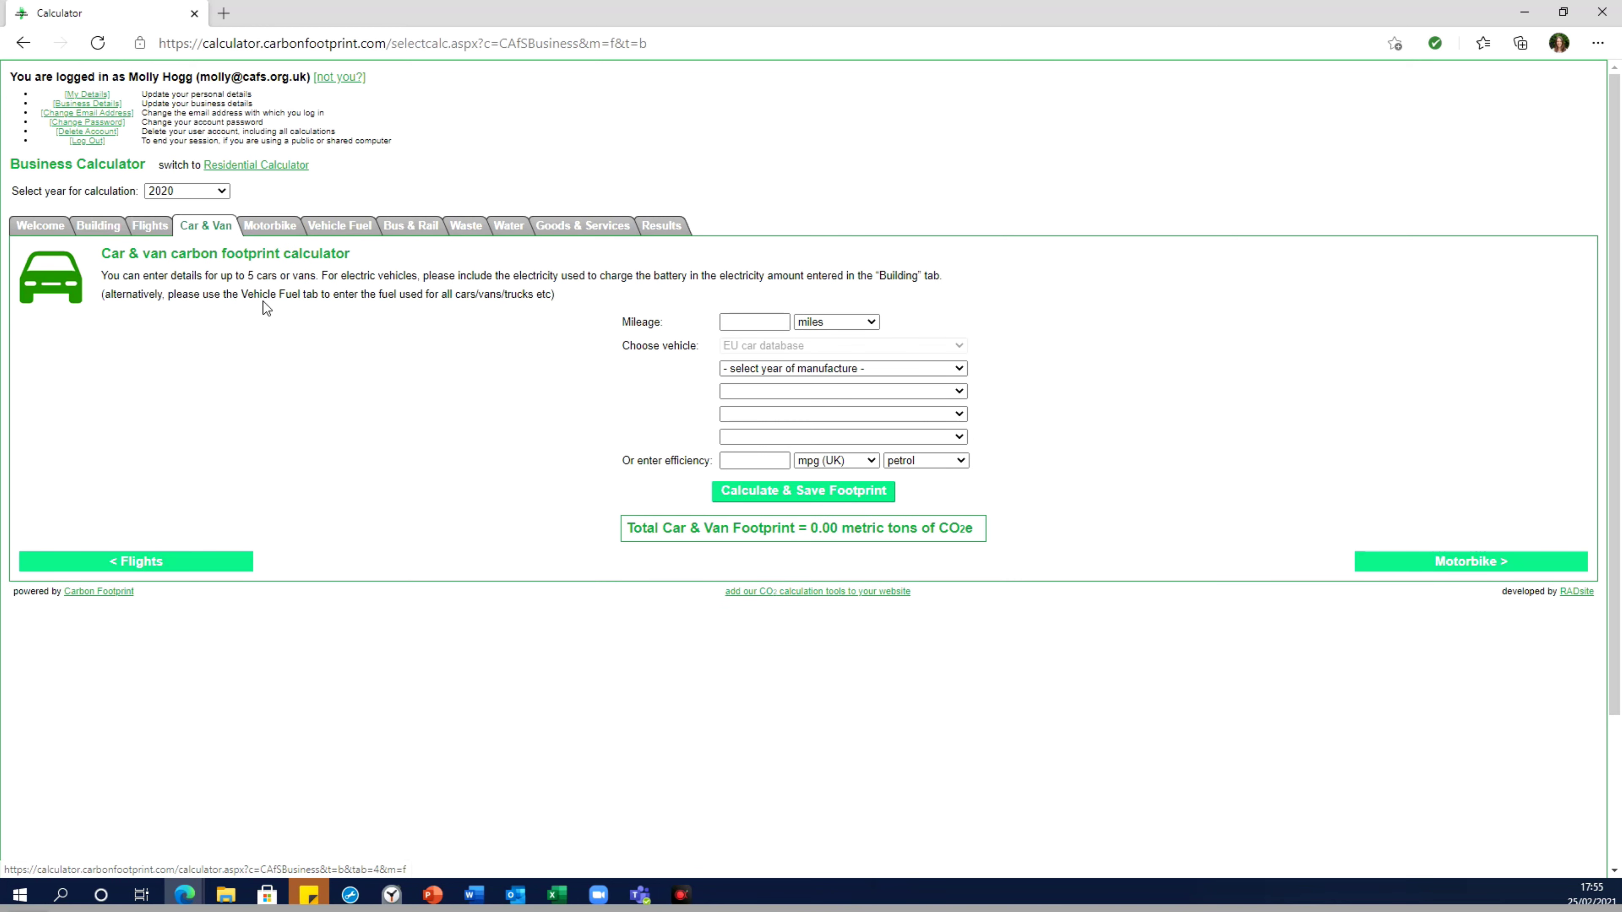
Step: Look through the business calculator's motorbike, vehicle fuel, and bus and rail sections
click(277, 230)
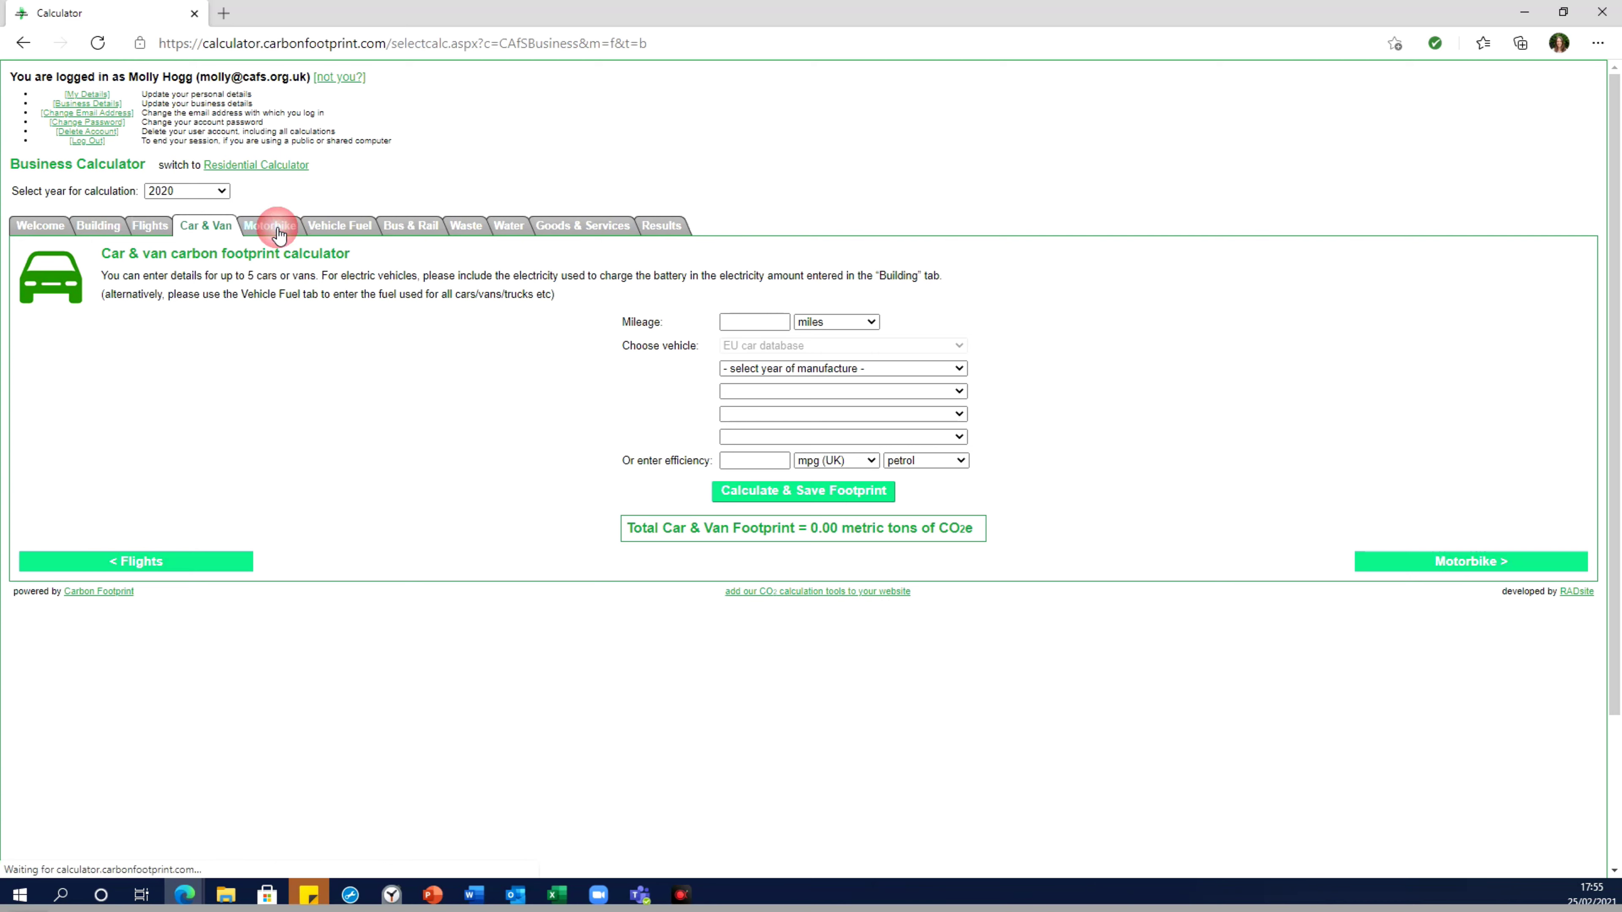
click(323, 227)
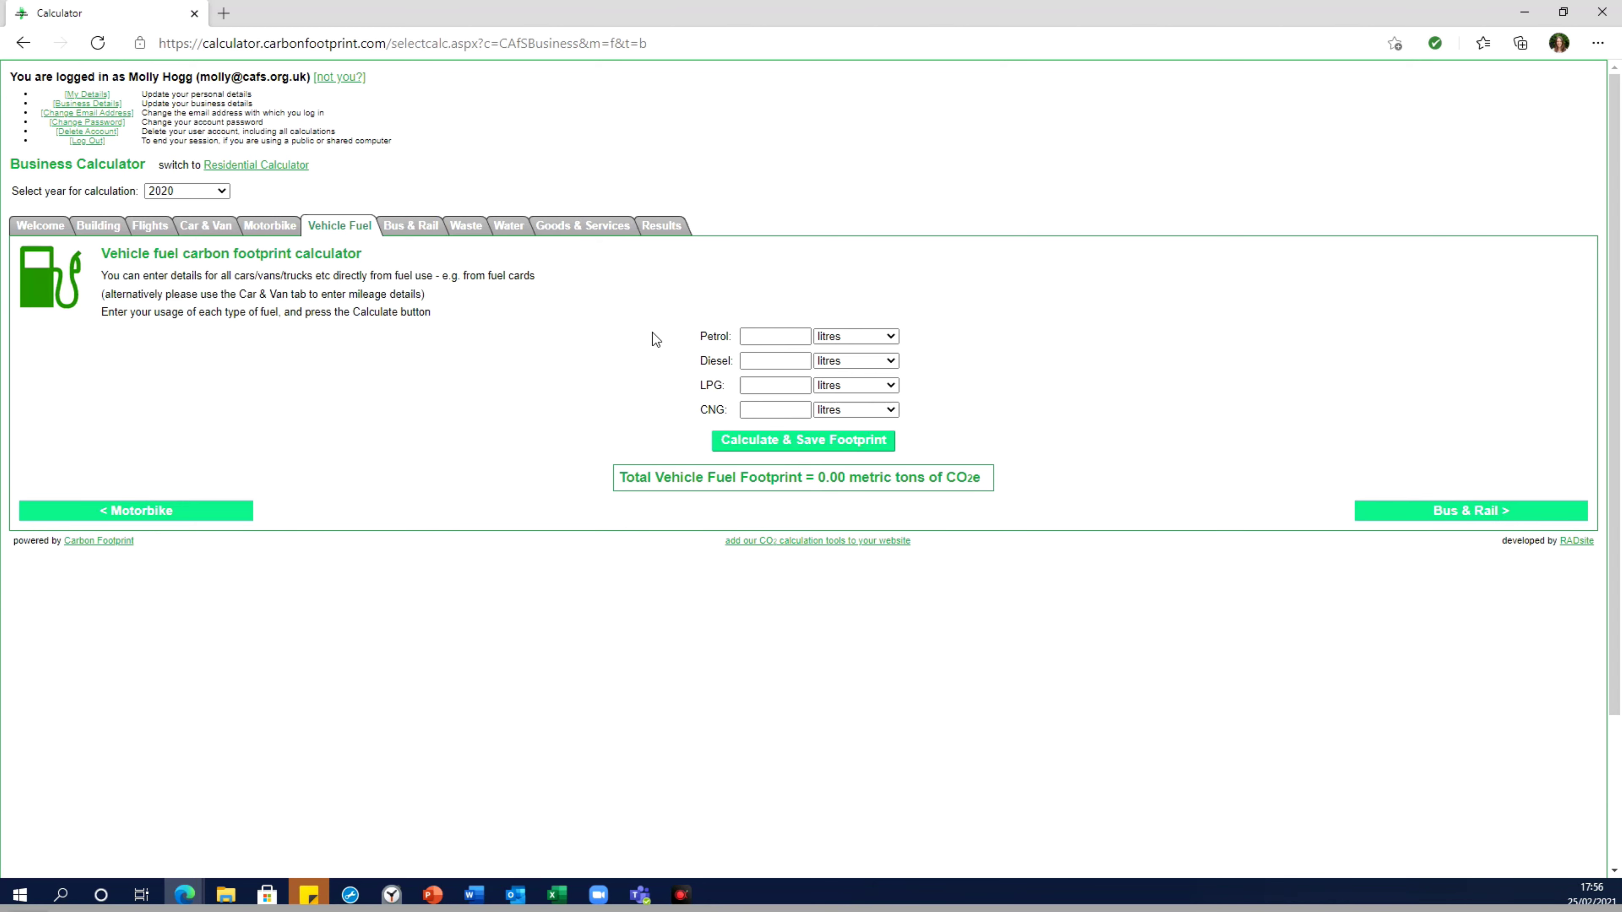
click(409, 232)
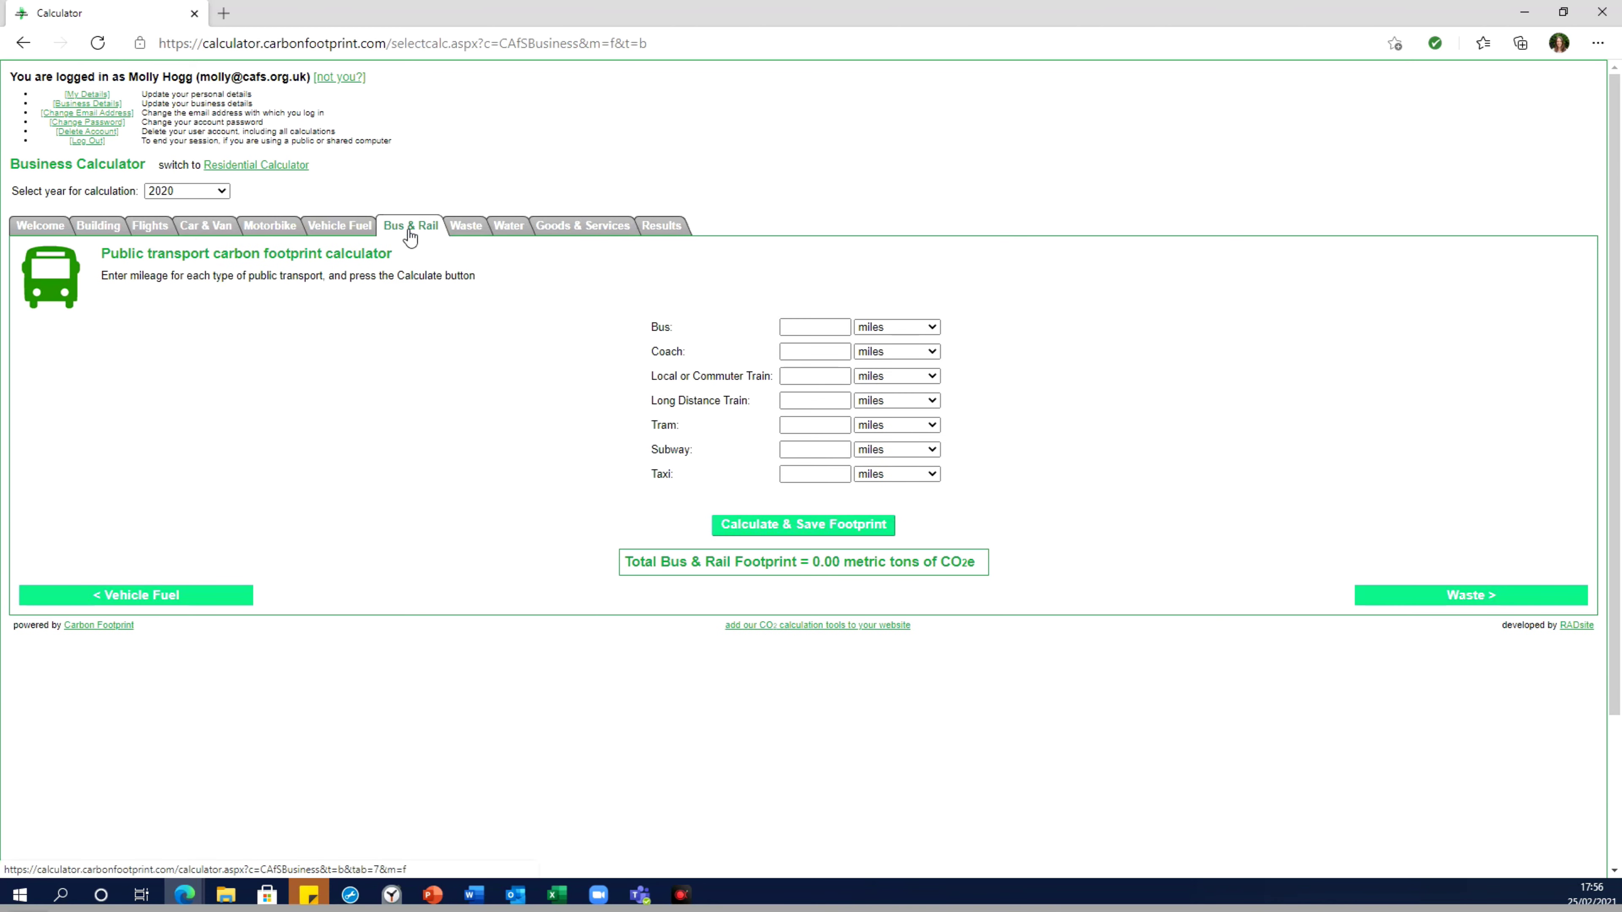
Step: In the business waste section, choose Mixed as the waste type and Commercial and industrial waste as its sub-type
click(465, 225)
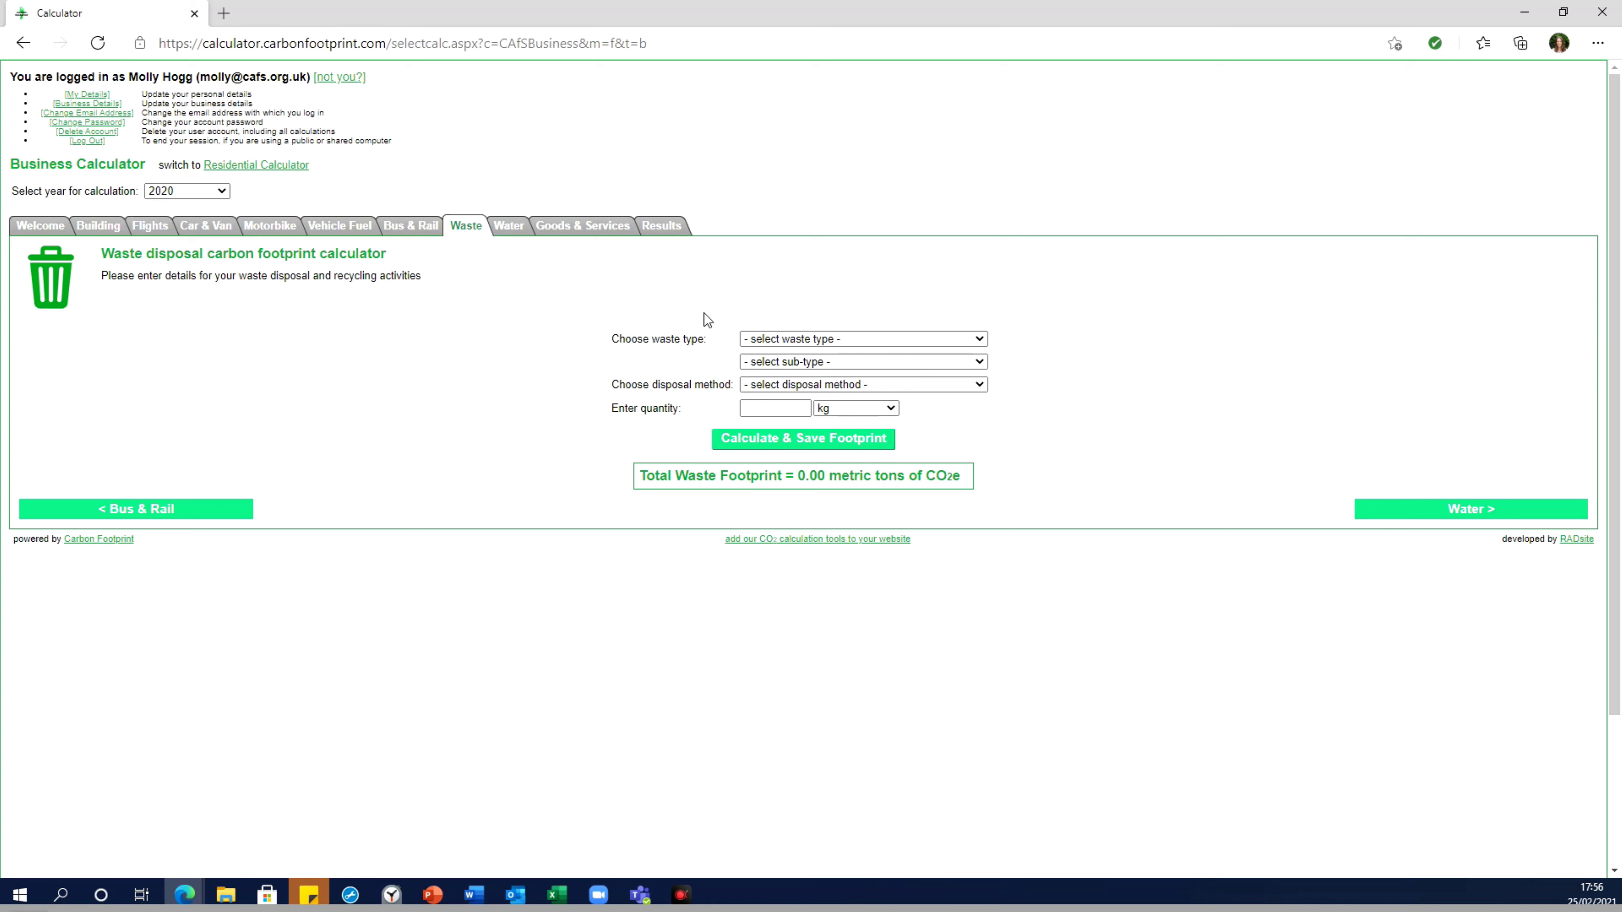
click(822, 340)
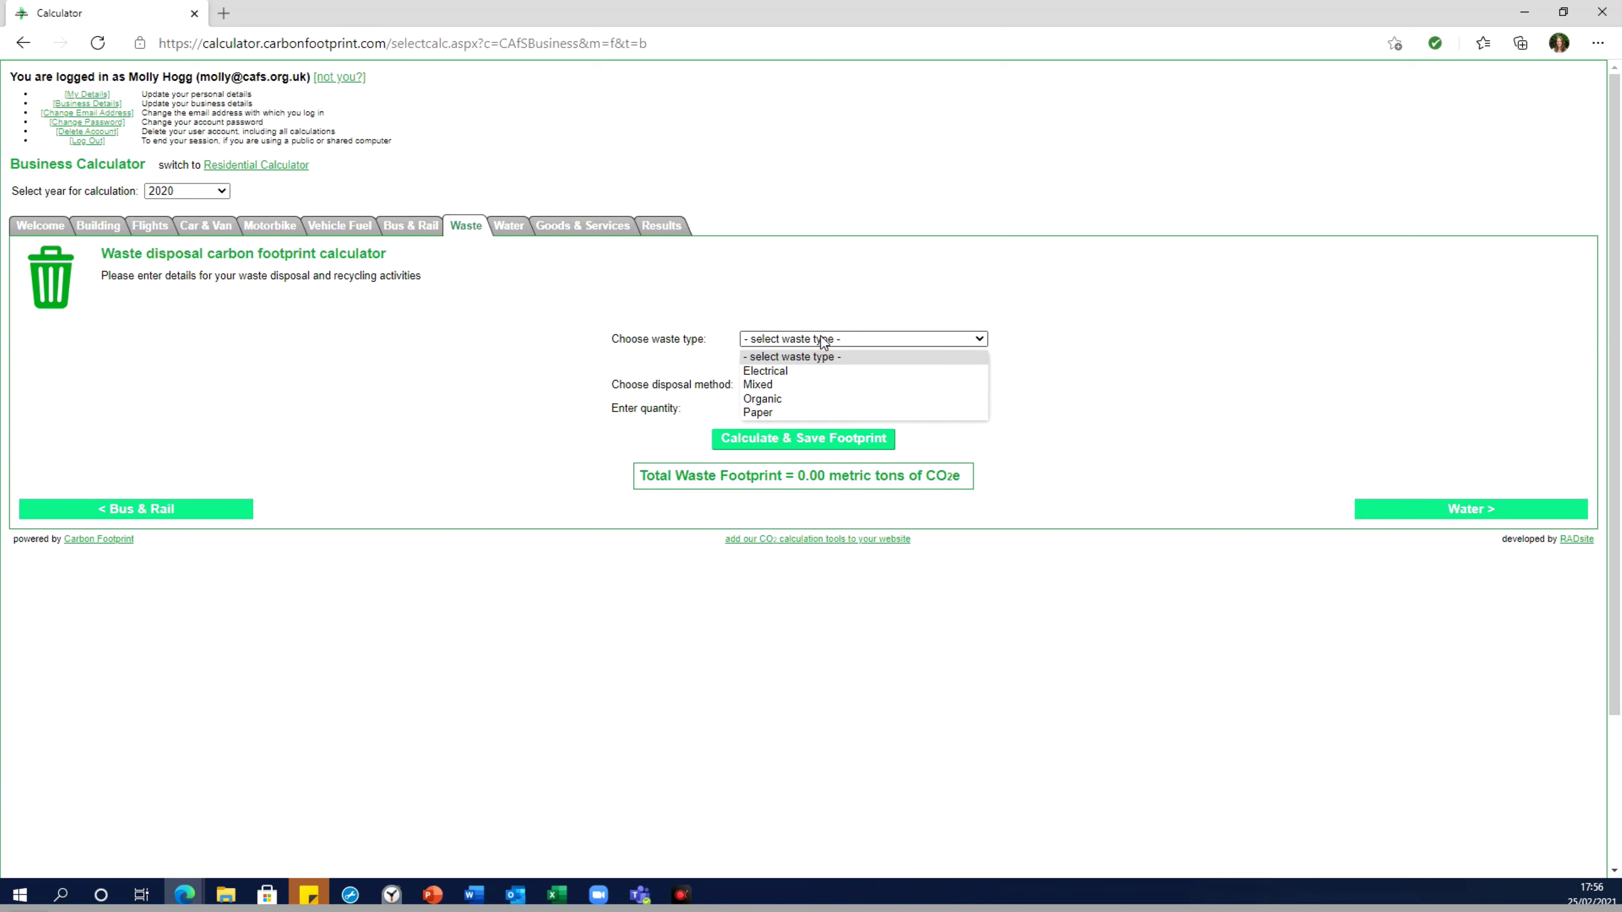
click(760, 385)
click(767, 363)
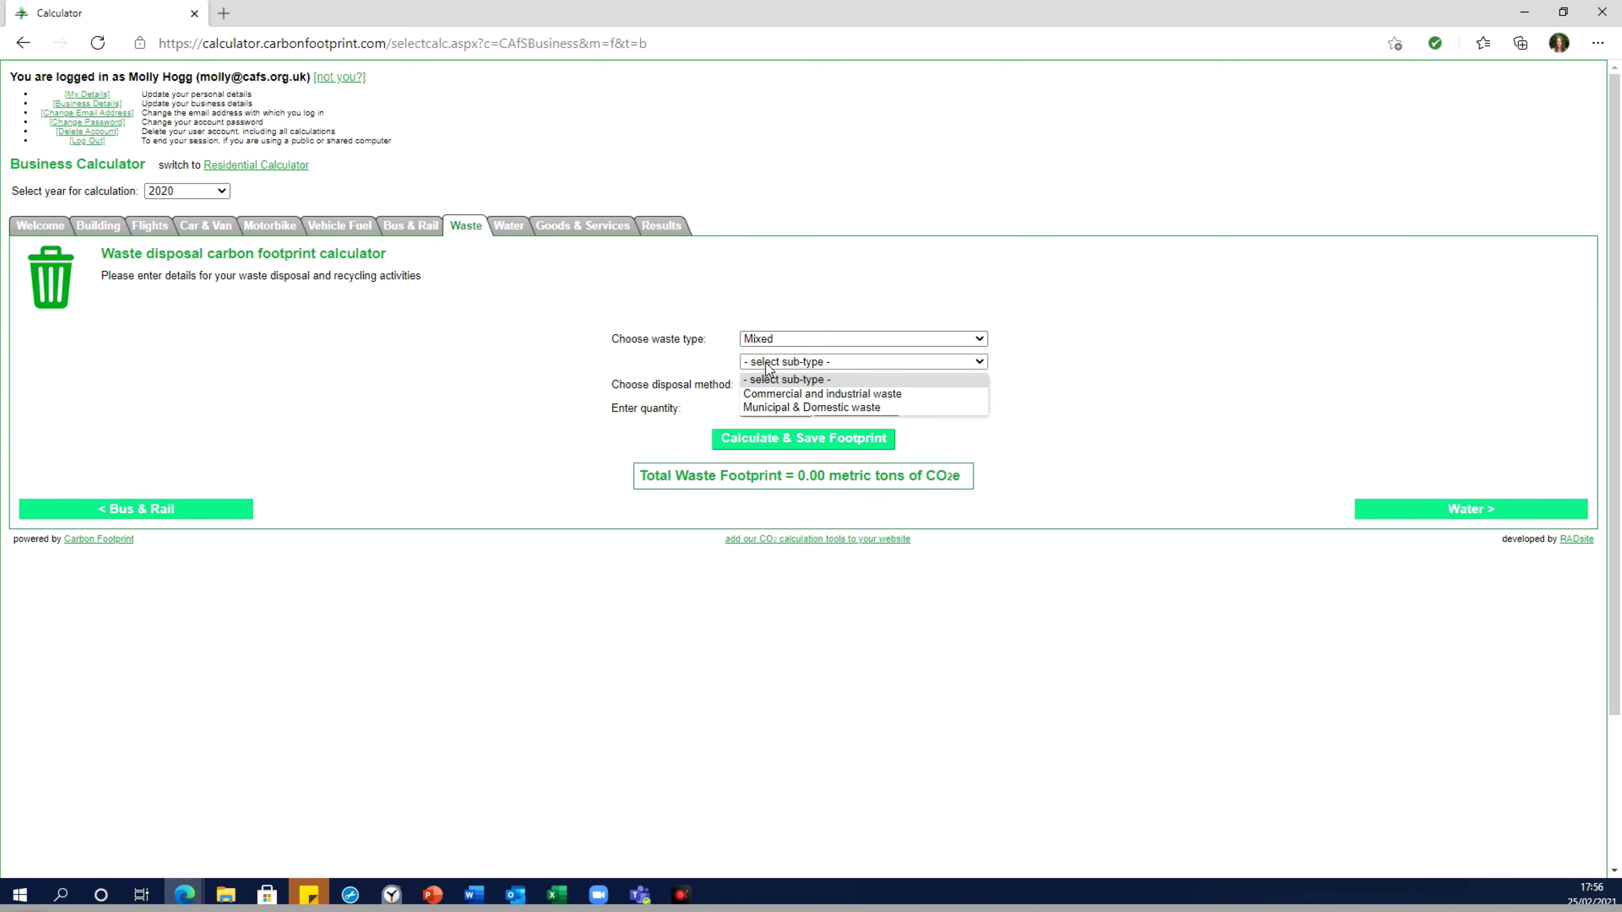
click(754, 395)
Step: Look through the business calculator's water and goods and services sections
click(509, 226)
click(581, 226)
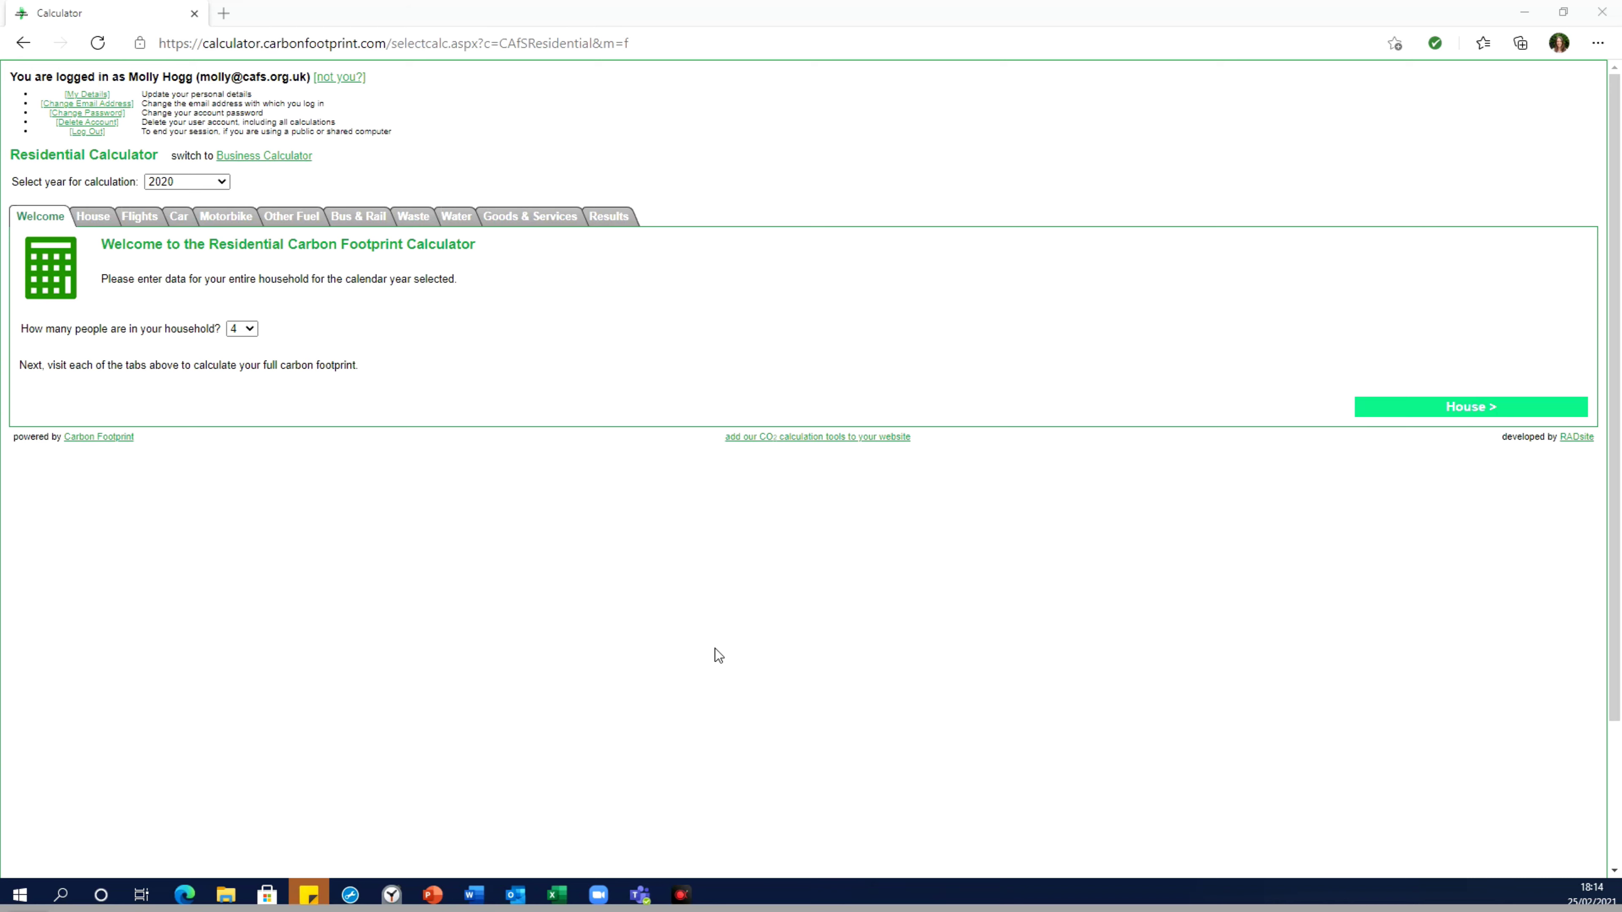
Step: View the Residential Calculator's results and examine the footprint breakdown by category and the comparison with the country average and world target
click(604, 220)
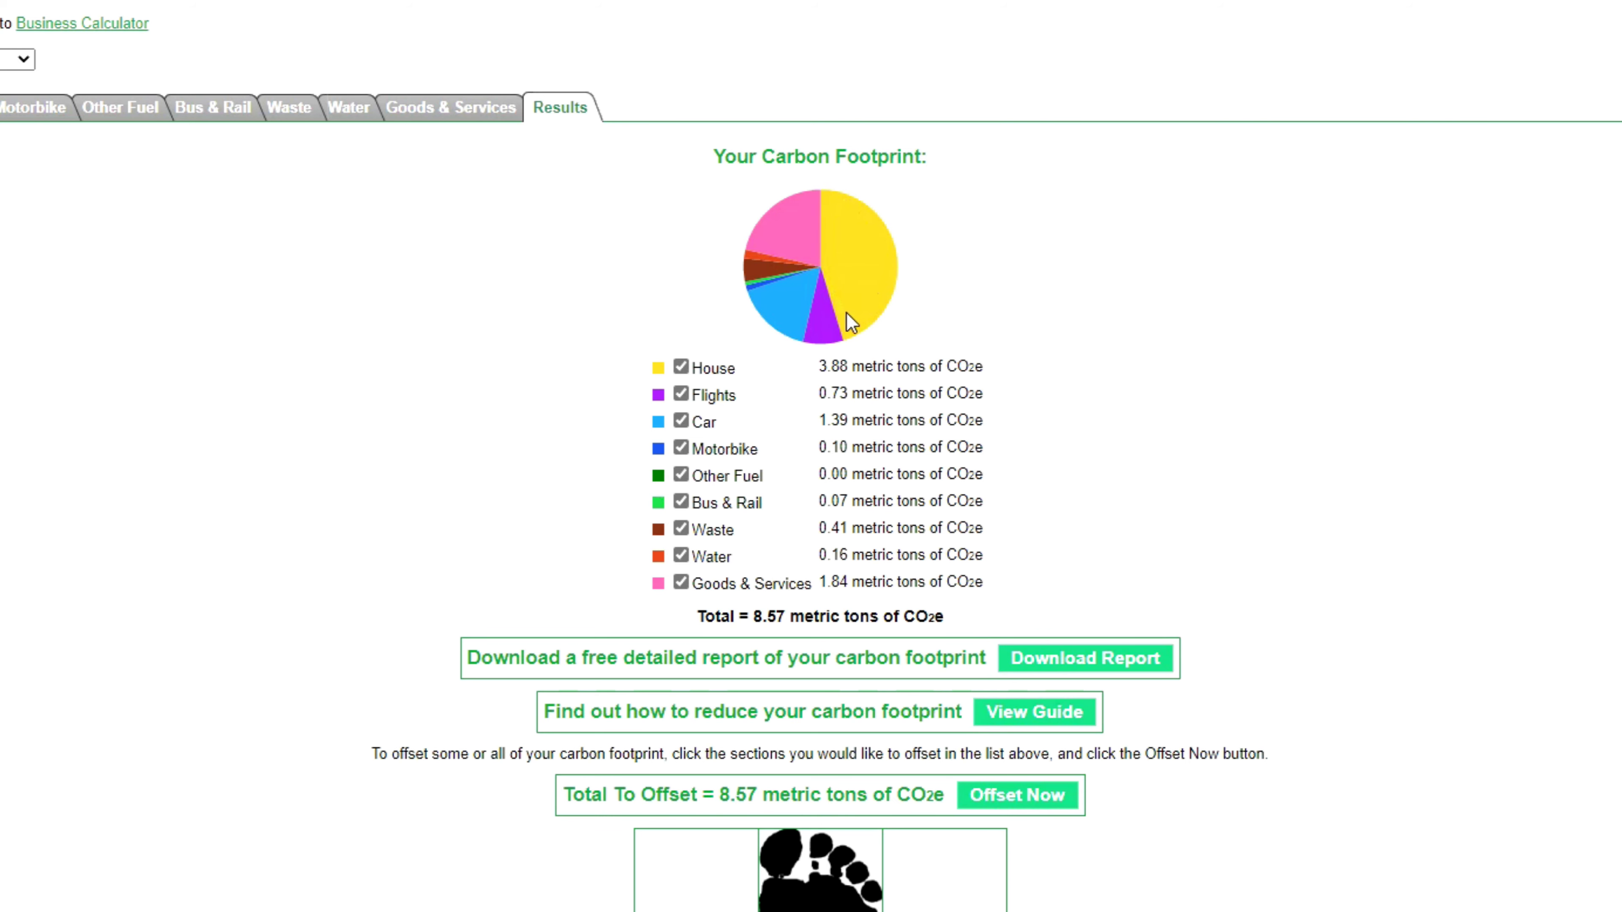
scroll(725, 614, down, 5)
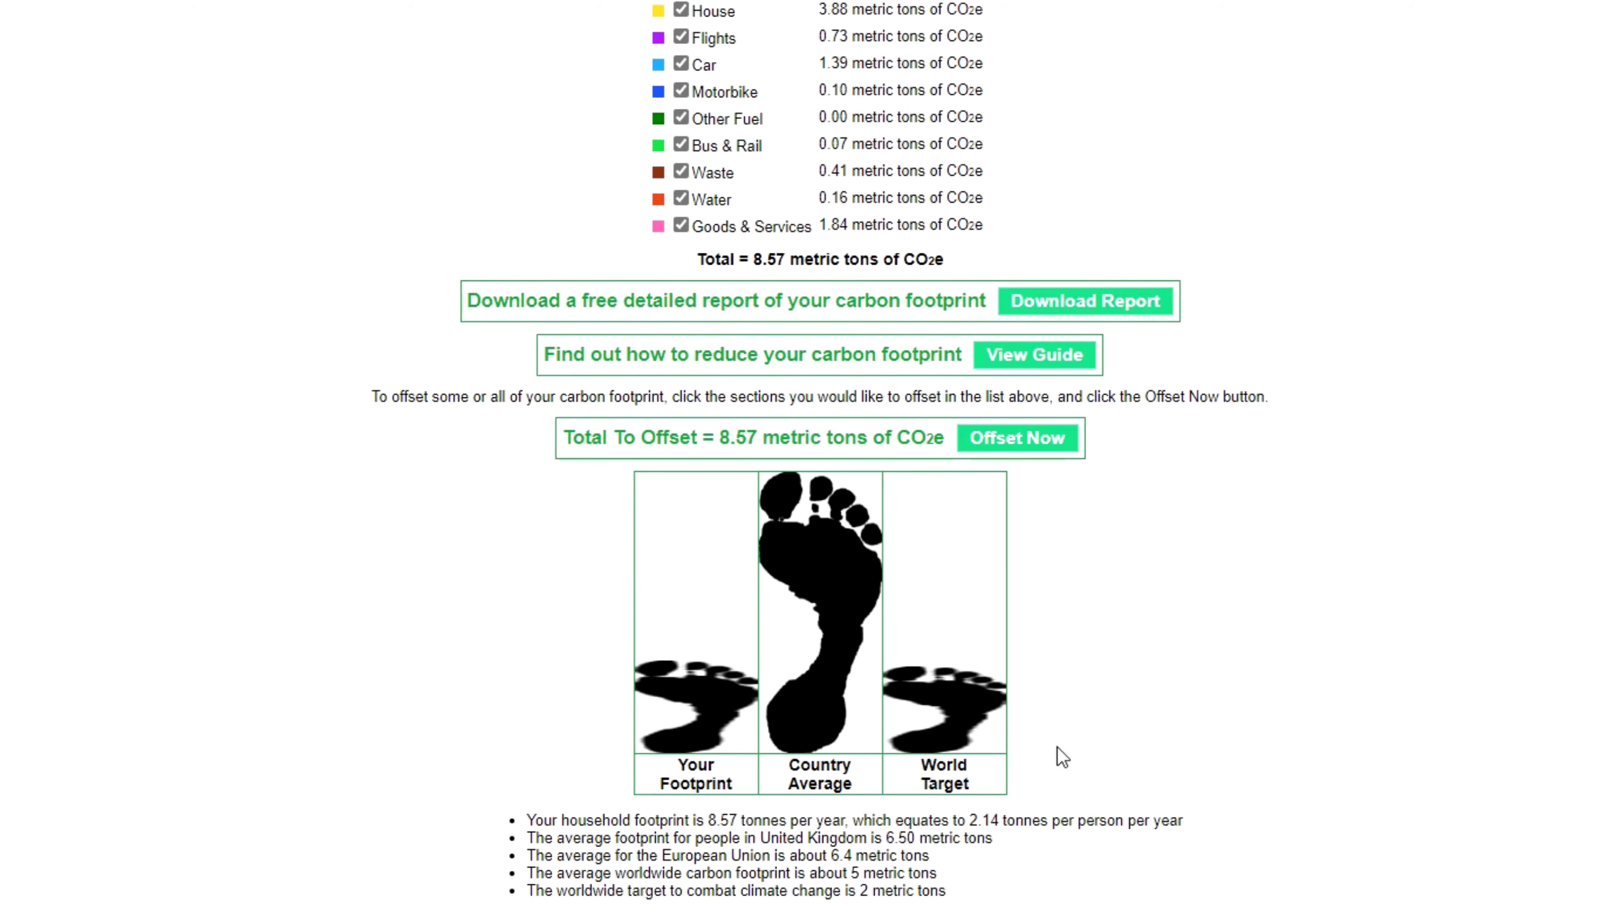